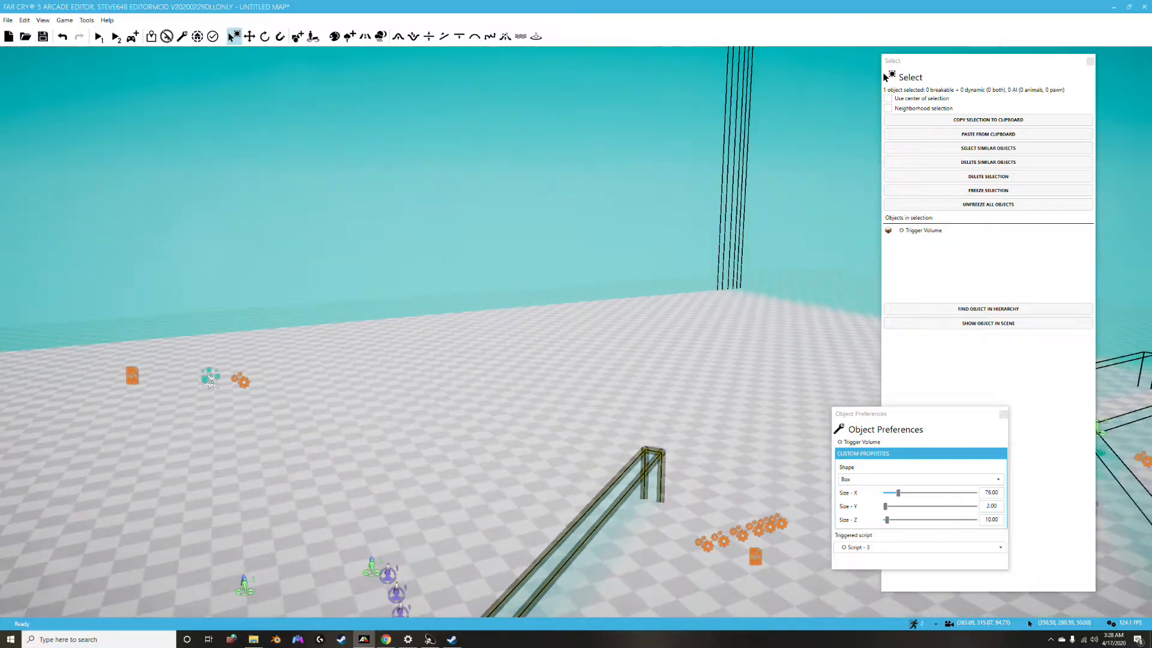
Select the trigger event beside the bomb and check its event type, target and triggered script.
scroll(496, 448, "up", 2)
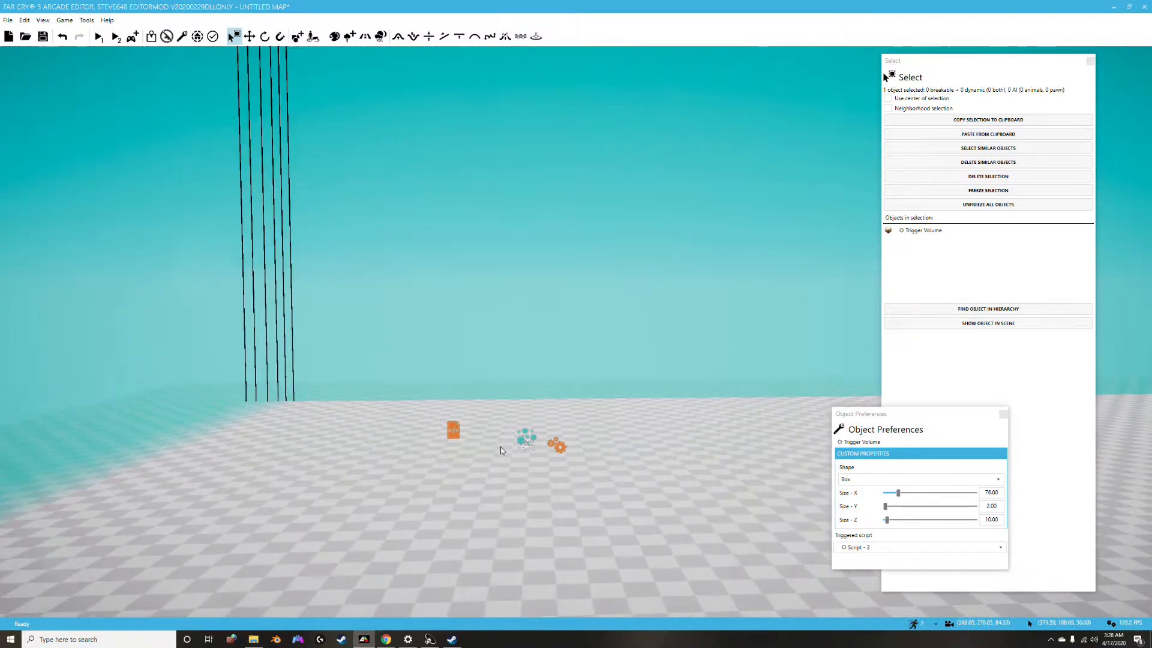
scroll(505, 454, "up", 5)
scroll(505, 454, "up", 4)
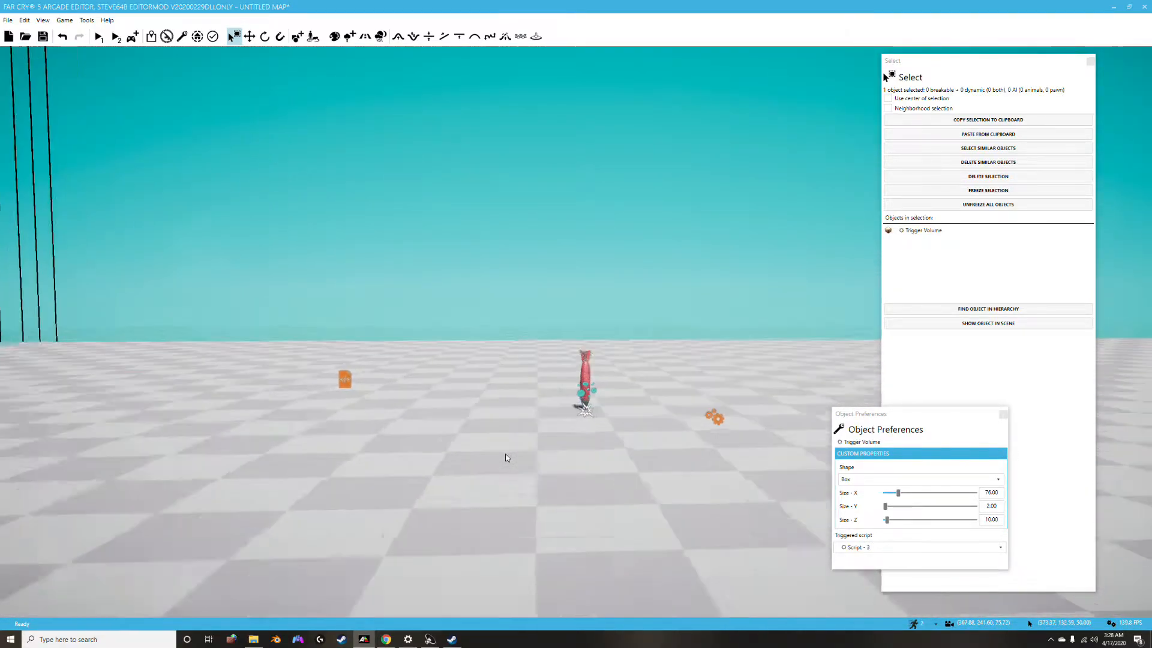
right_click_drag(493, 466, 732, 369)
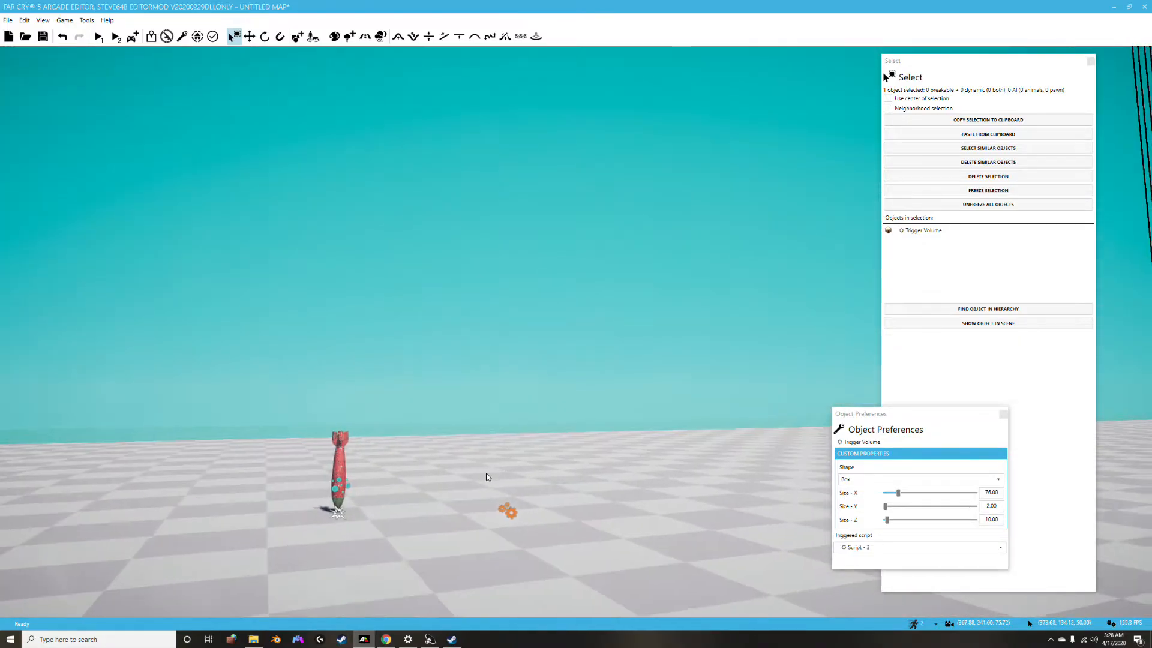
scroll(489, 477, "up", 8)
scroll(480, 487, "down", 8)
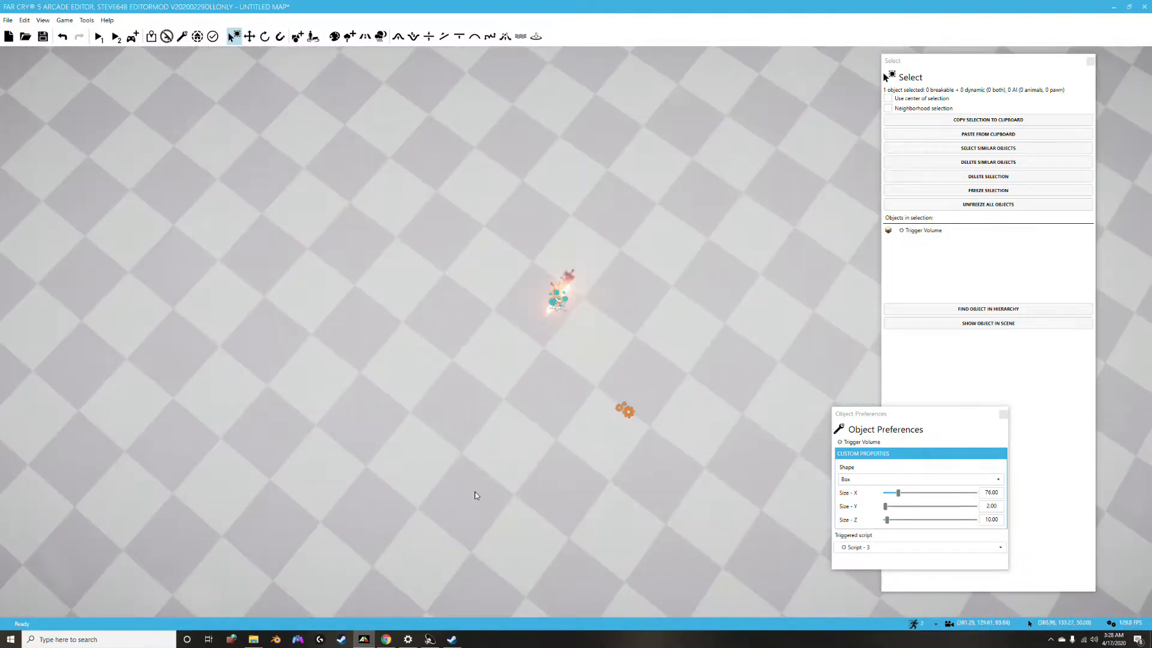
scroll(475, 492, "up", 1)
right_click_drag(475, 491, 586, 180)
scroll(479, 490, "down", 1)
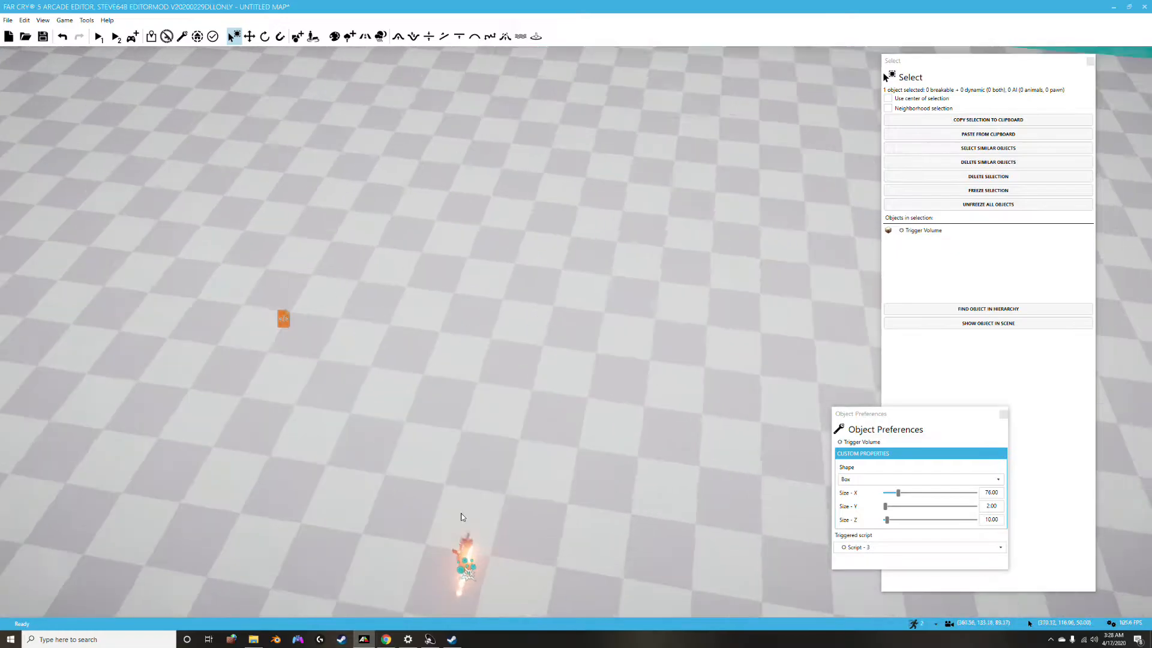
right_click_drag(441, 543, 443, 600)
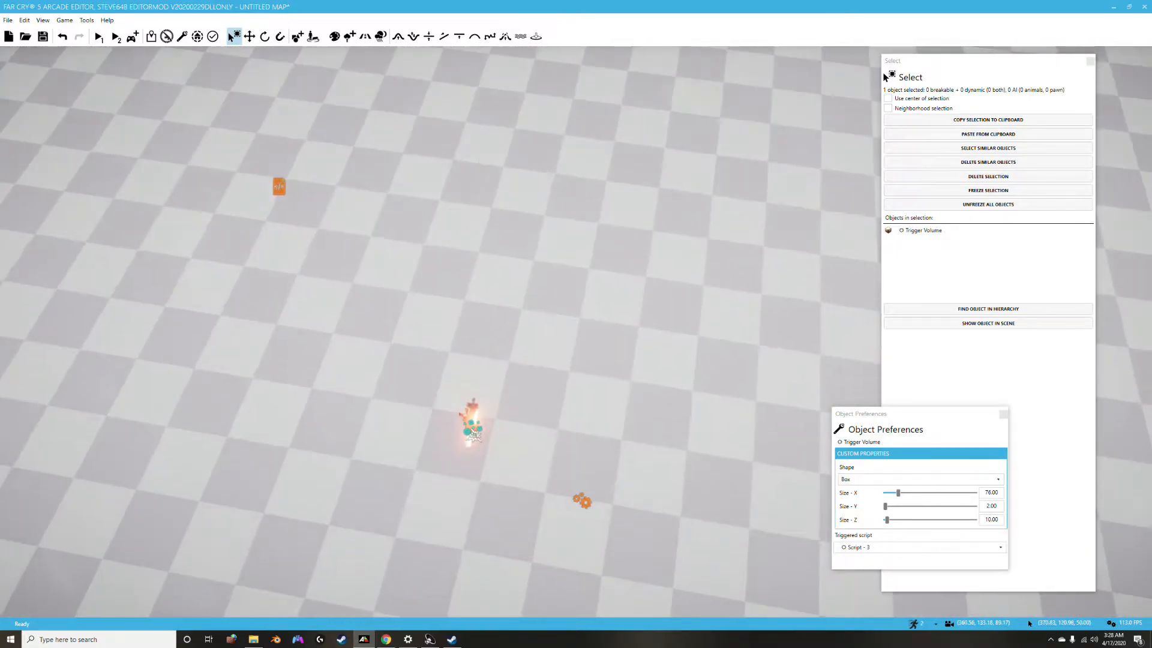
left_click(585, 502)
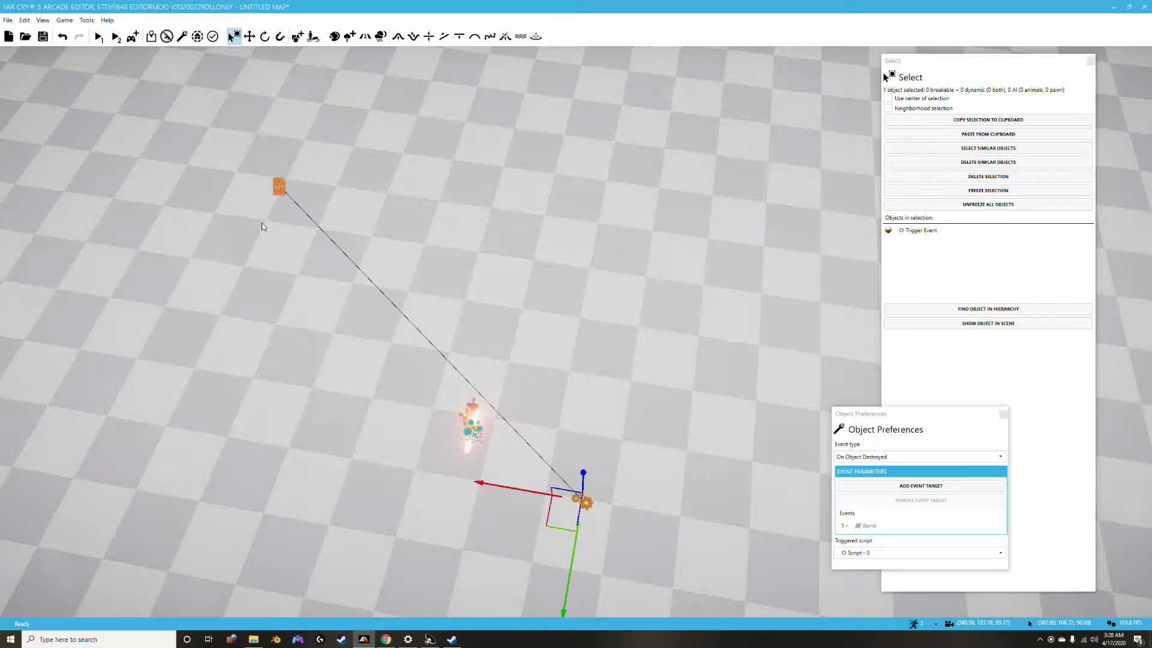
Select the script linked to the bomb's trigger event and examine its play settings and action list.
left_click(280, 186)
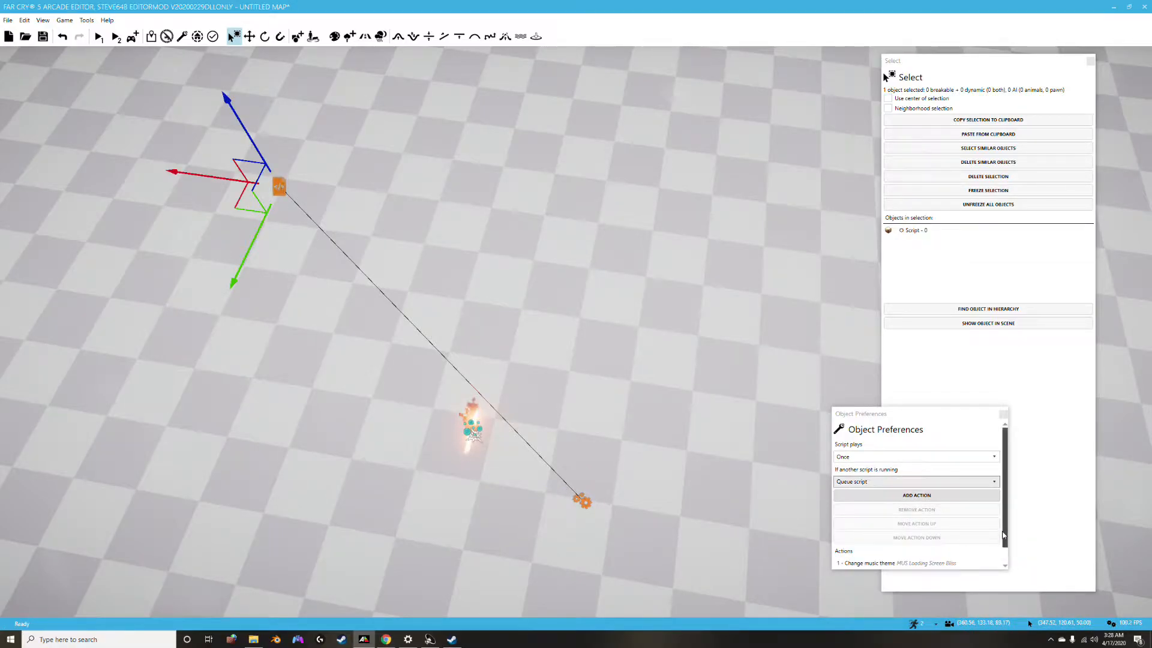
left_click_drag(1006, 531, 1013, 544)
left_click(1009, 549)
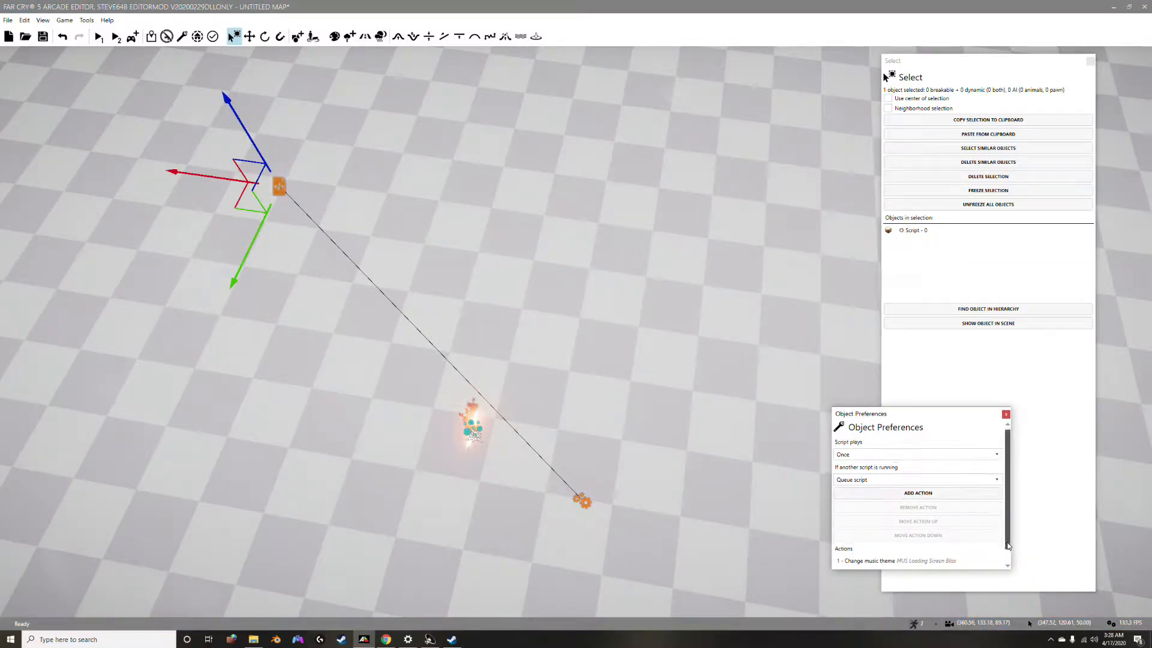
left_click(933, 545)
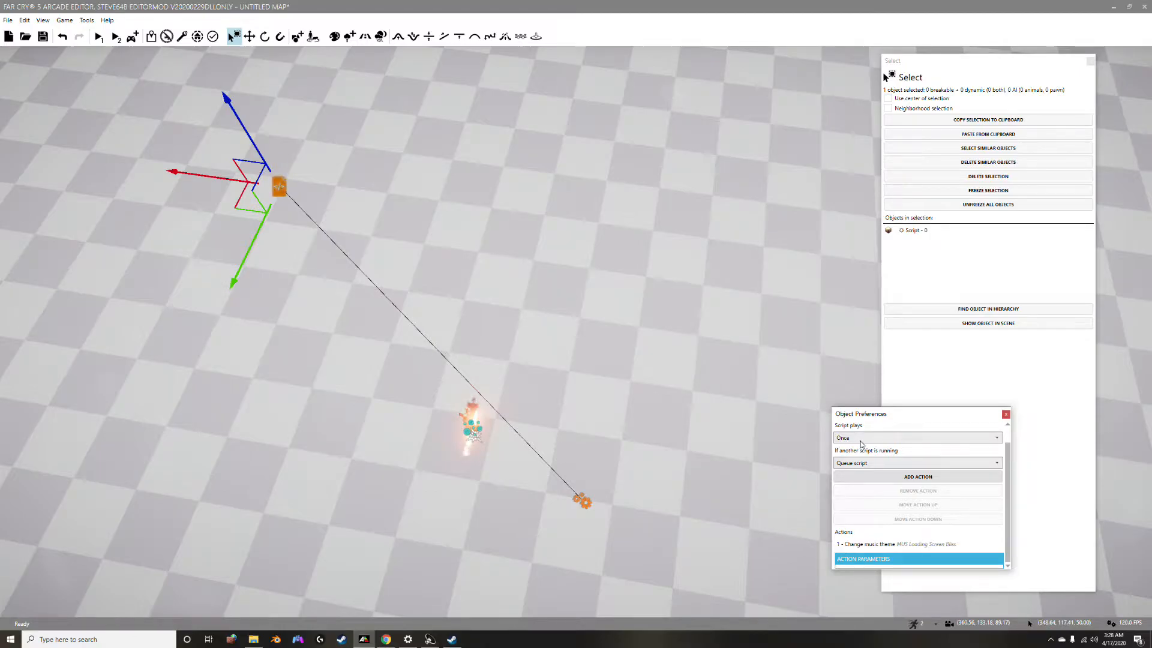
Open the map's environment settings and check the music theme in the audio section.
scroll(733, 495, "up", 3)
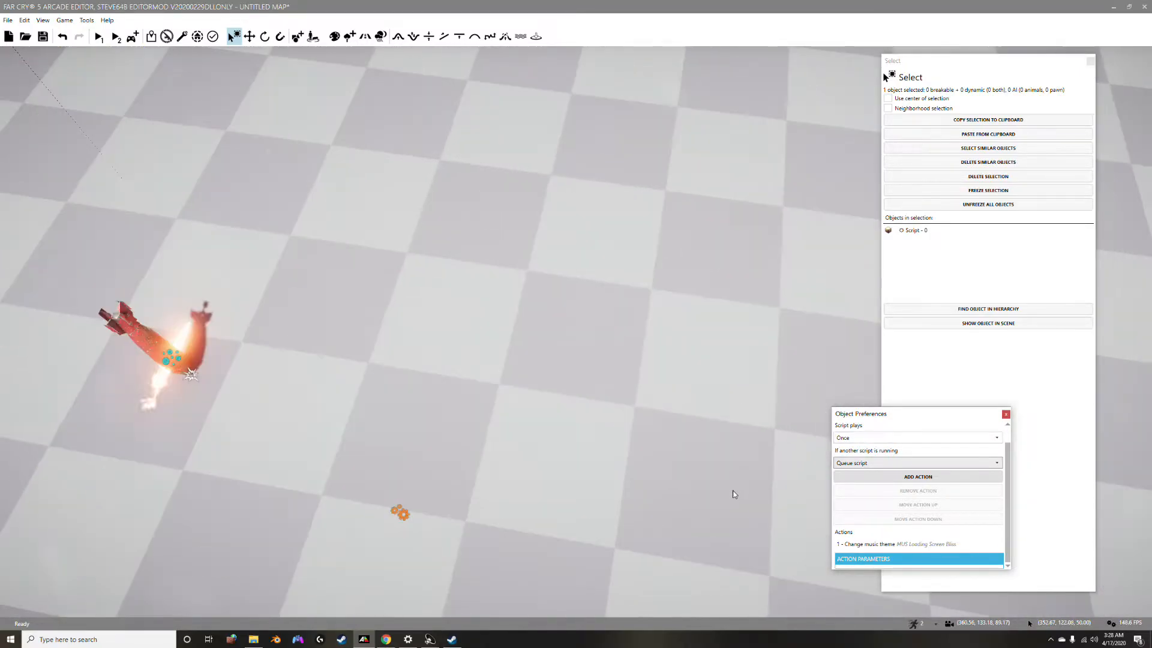
right_click_drag(728, 493, 728, 493)
scroll(728, 493, "down", 3)
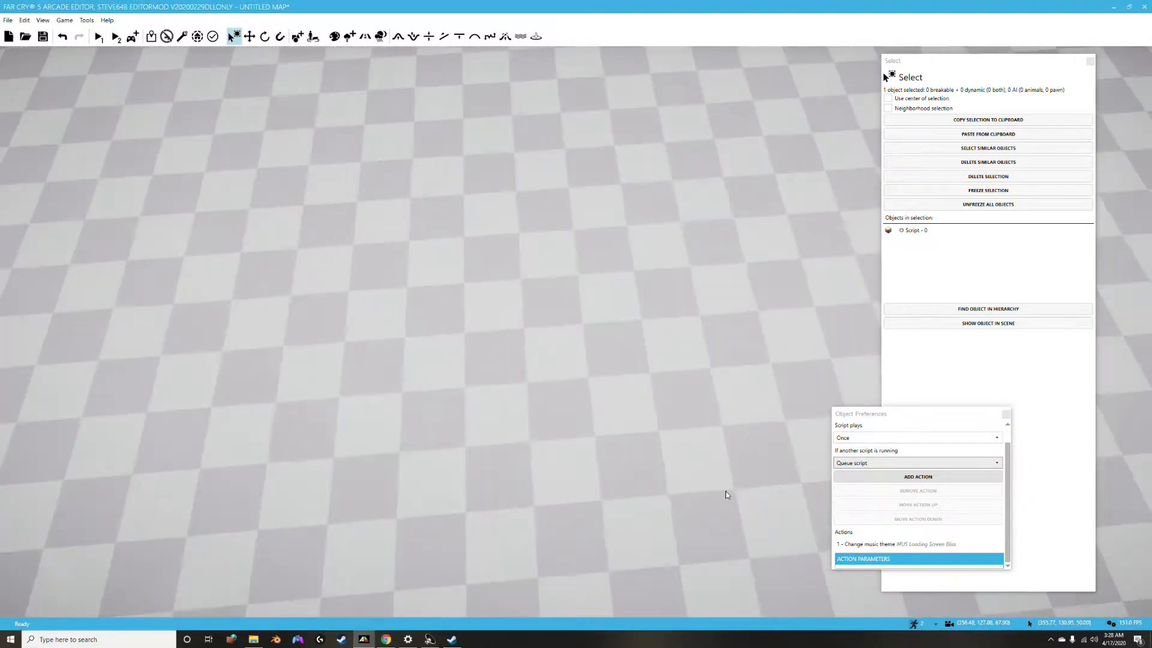
scroll(419, 209, "up", 2)
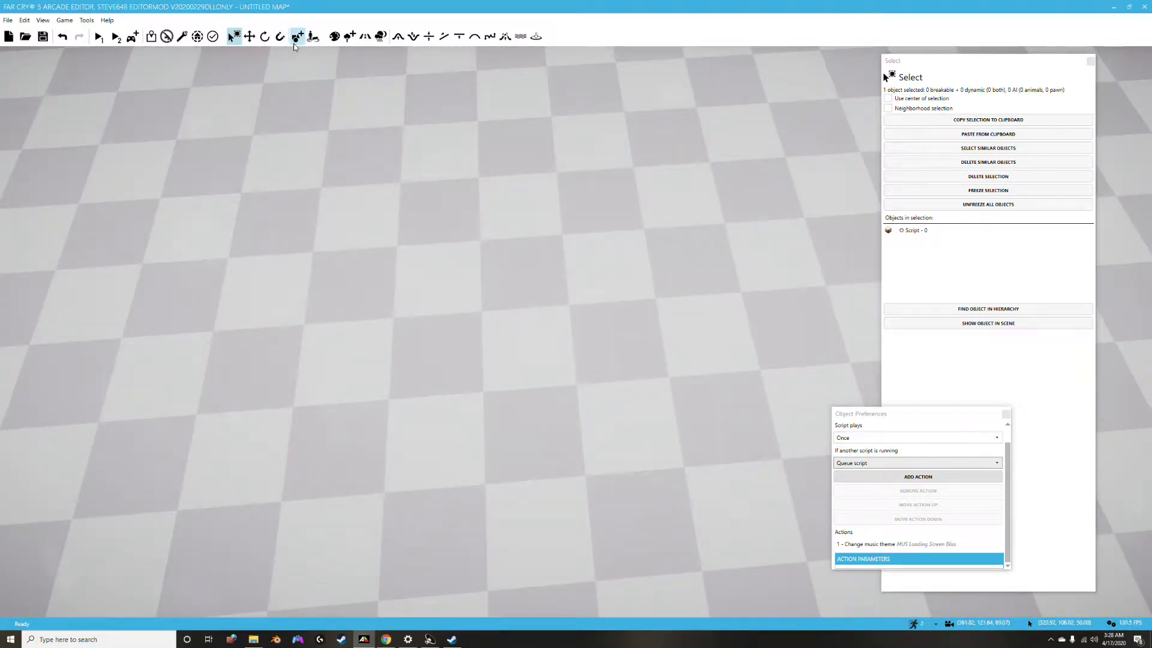
left_click(381, 36)
left_click_drag(1093, 271, 1092, 474)
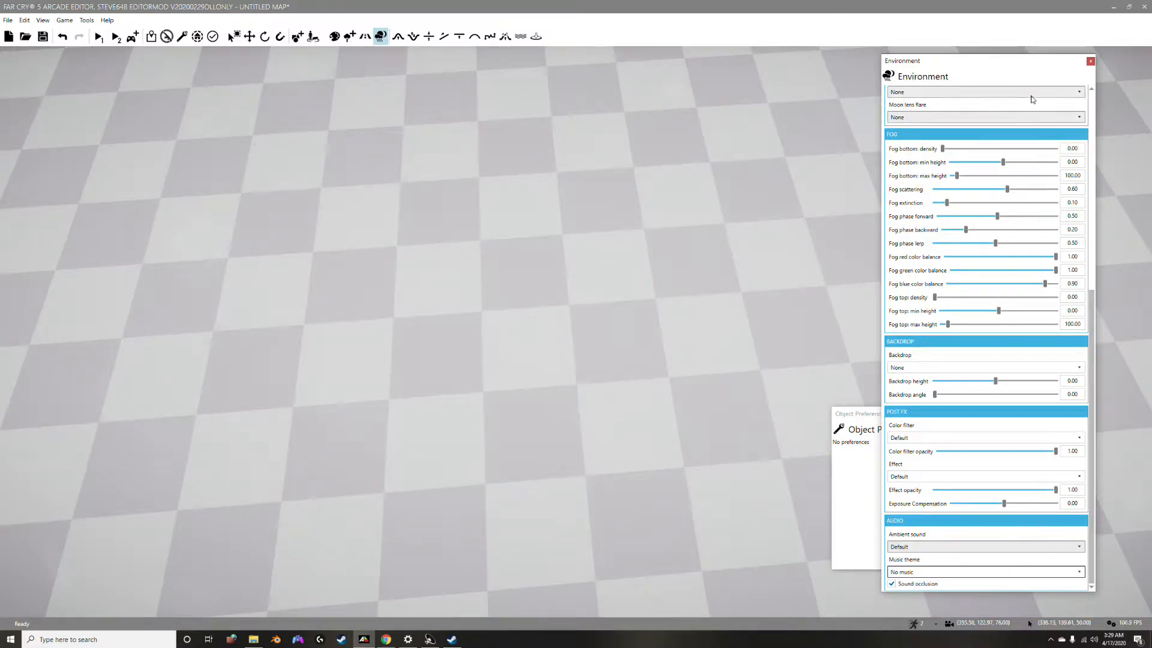
Look over the map's layout of trigger volumes, player spawn points, AI characters and vehicles.
right_click_drag(621, 311, 609, 323)
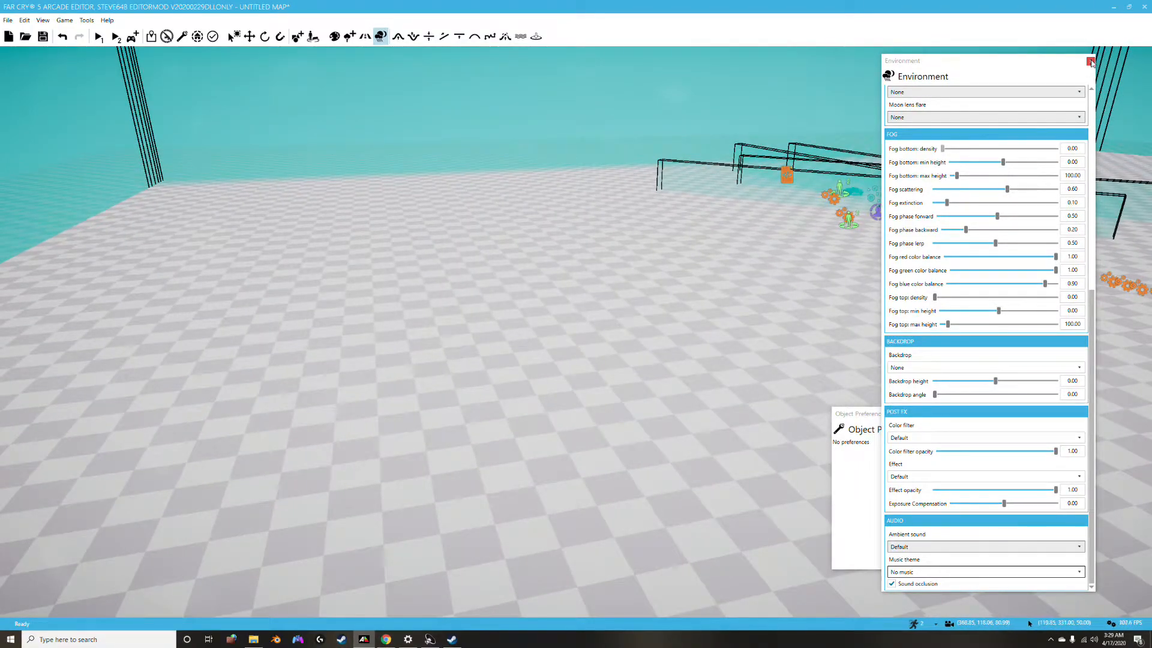
right_click_drag(671, 325, 673, 320)
scroll(673, 320, "up", 5)
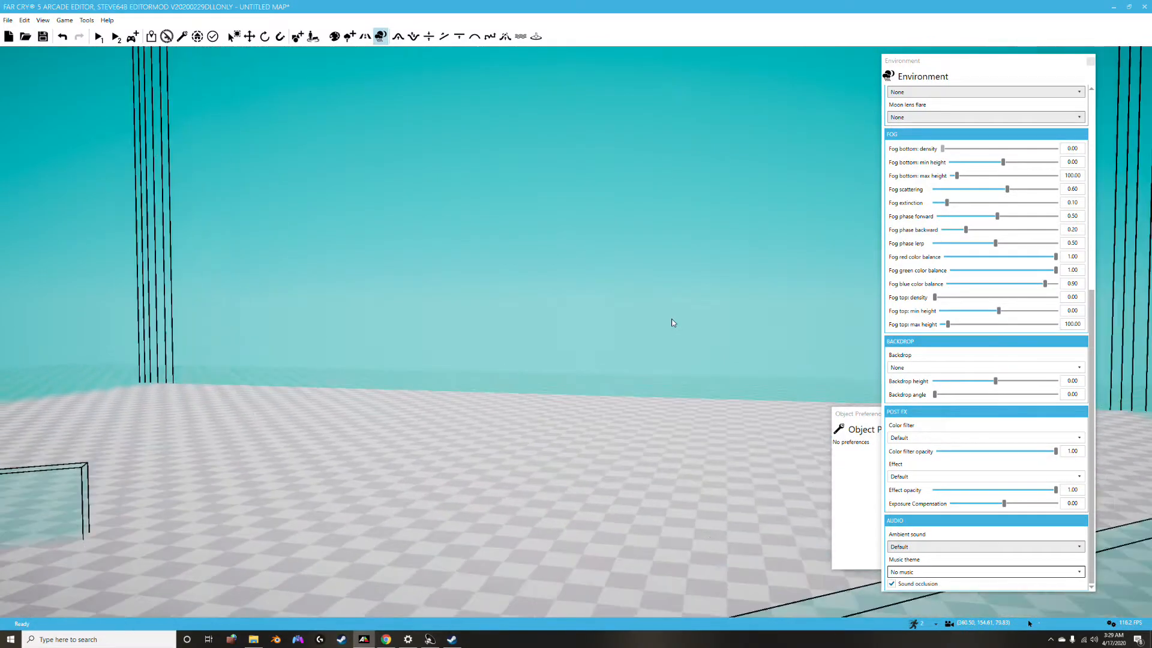
scroll(671, 319, "up", 5)
right_click_drag(652, 332, 658, 310)
scroll(650, 331, "down", 6)
right_click_drag(542, 341, 563, 355)
right_click_drag(583, 310, 592, 304)
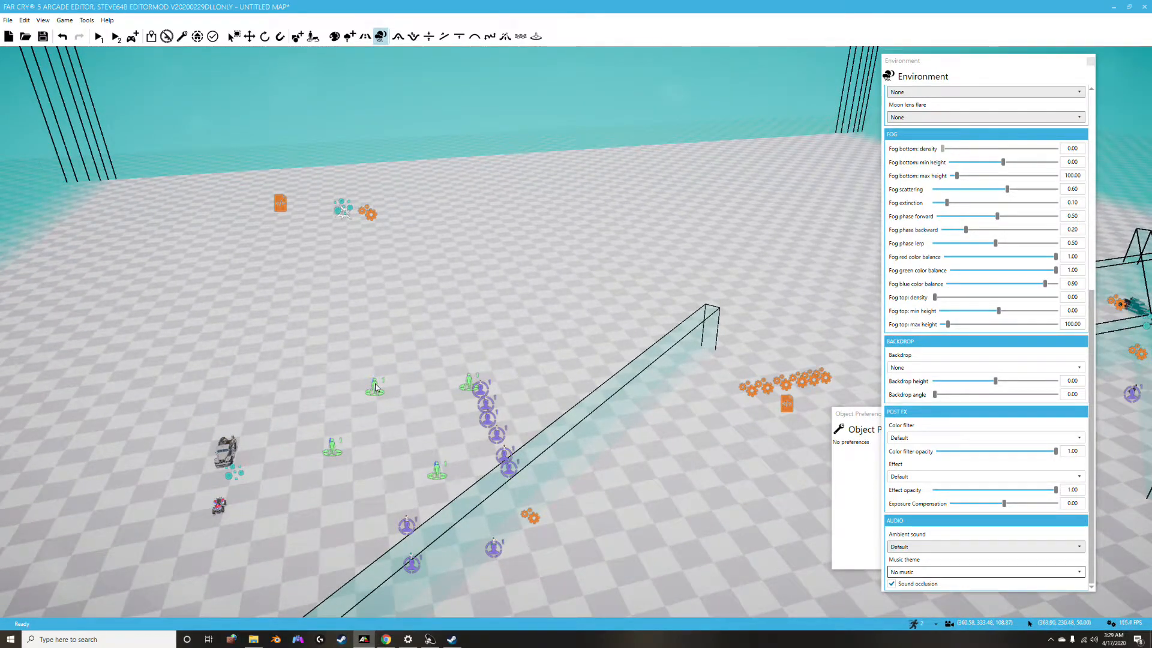
right_click_drag(352, 445, 407, 409)
scroll(480, 287, "up", 5)
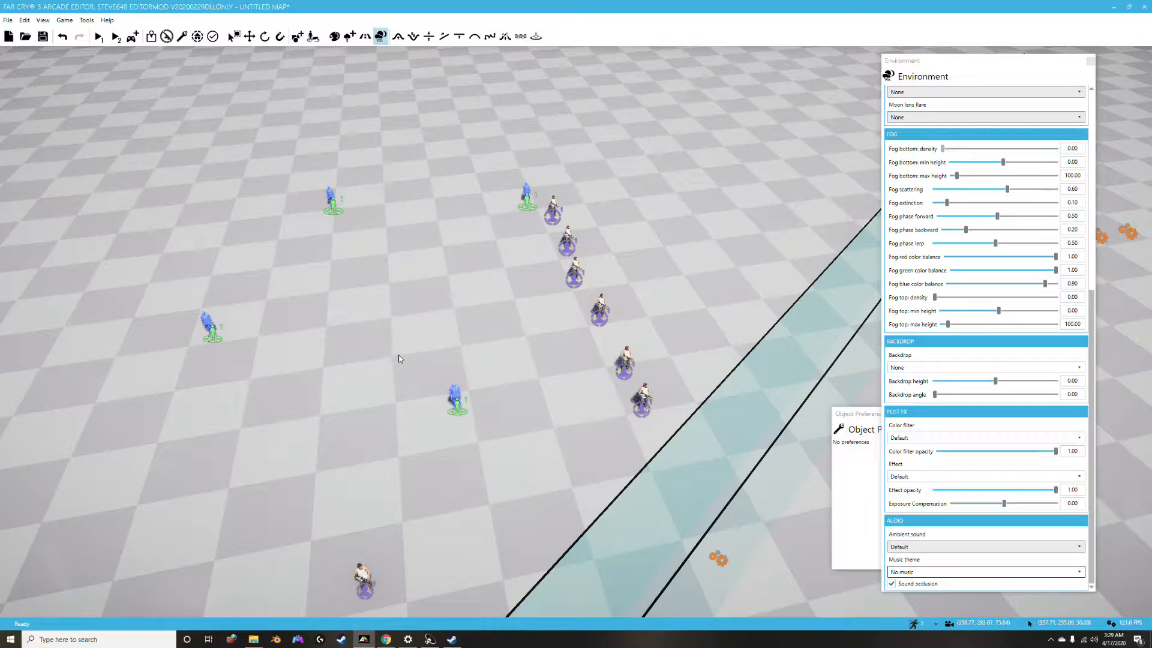
scroll(395, 344, "down", 5)
mouse_move(395, 344)
right_mouse_down()
mouse_move(480, 315)
mouse_move(385, 339)
right_mouse_up()
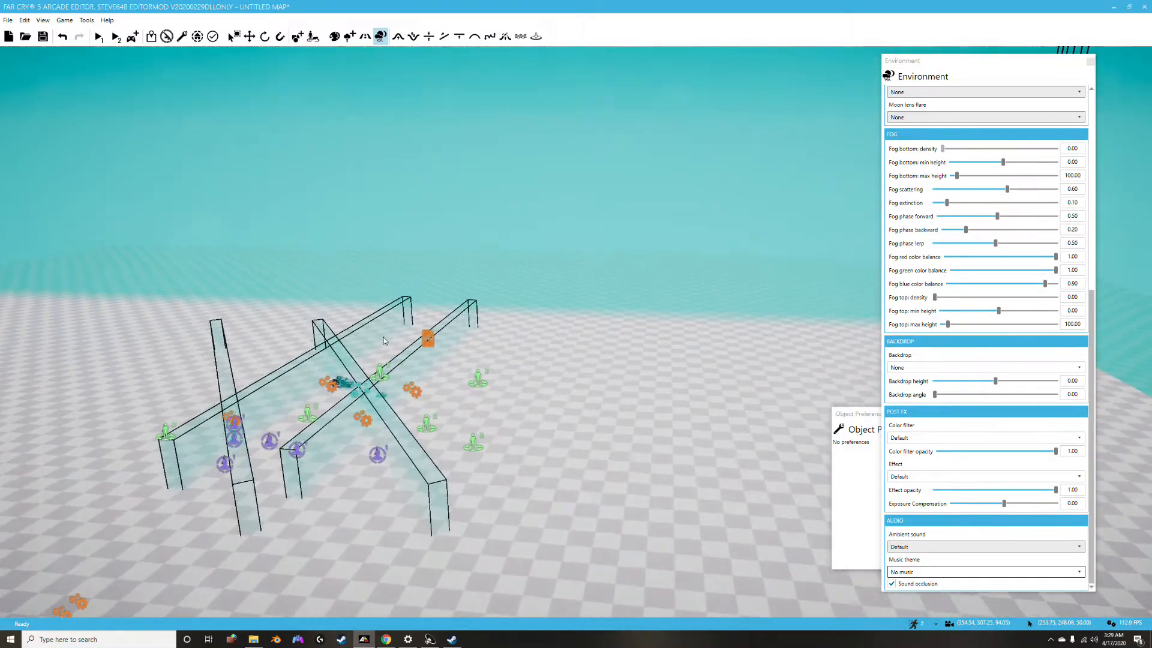
scroll(386, 339, "up", 4)
mouse_move(576, 335)
right_mouse_down()
mouse_move(354, 306)
mouse_move(198, 264)
mouse_move(78, 294)
right_mouse_up()
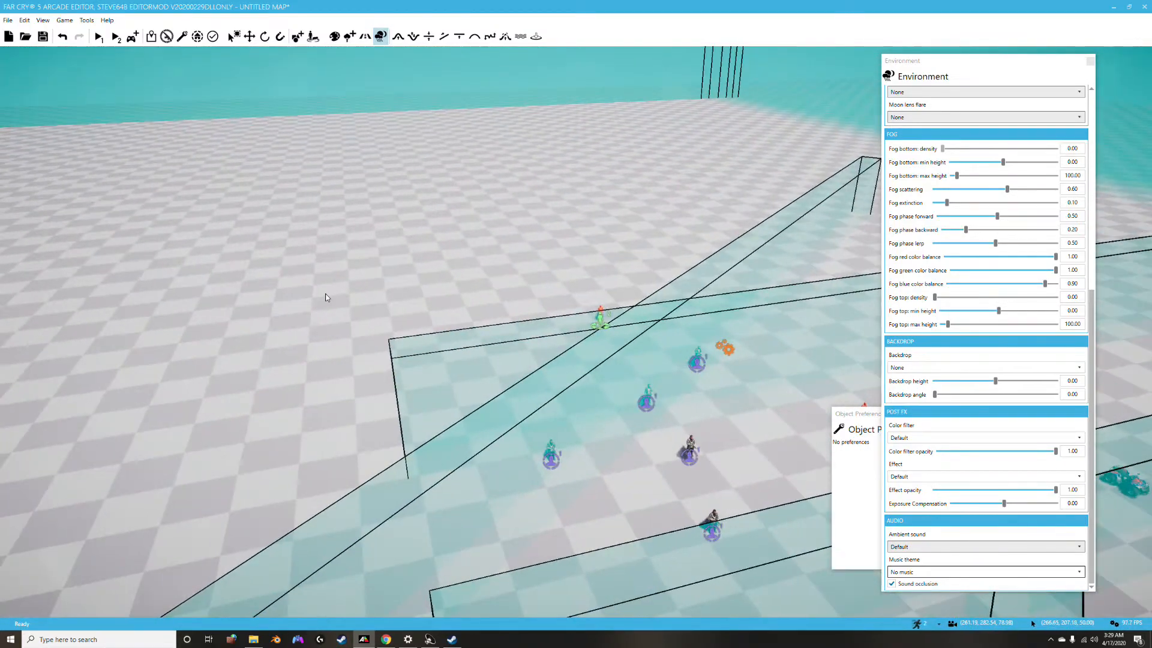
scroll(320, 303, "down", 3)
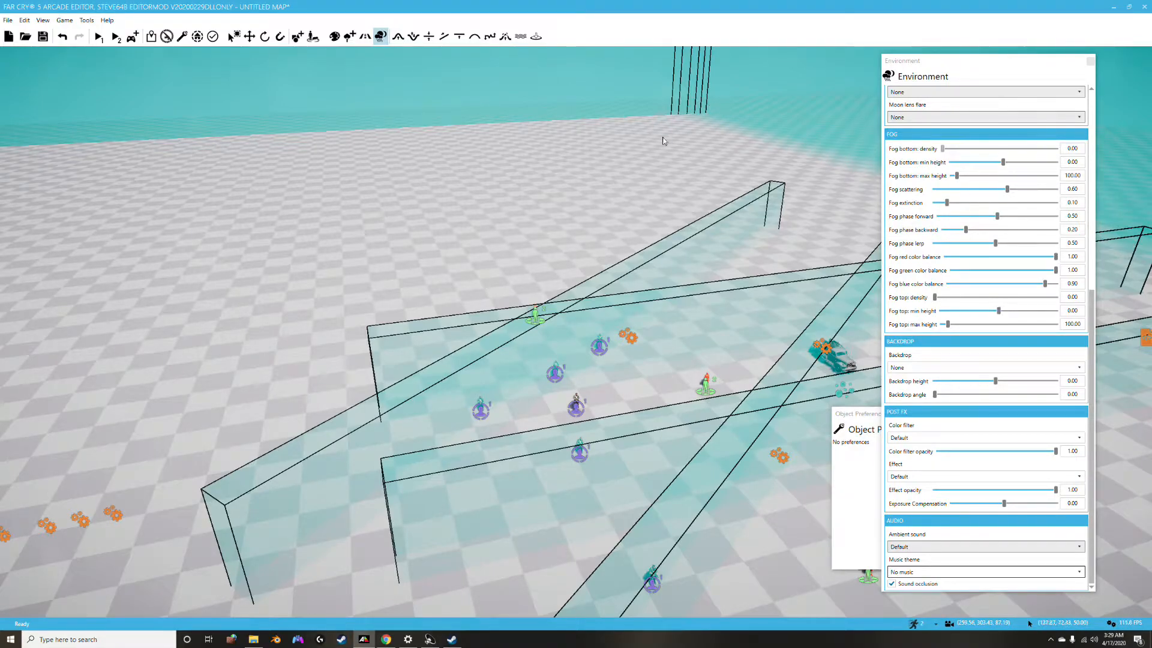
Select the trigger volume within the row of gear markers and check its shape, size and triggered script.
scroll(642, 160, "down", 3)
right_click_drag(524, 205, 528, 180)
scroll(528, 180, "up", 2)
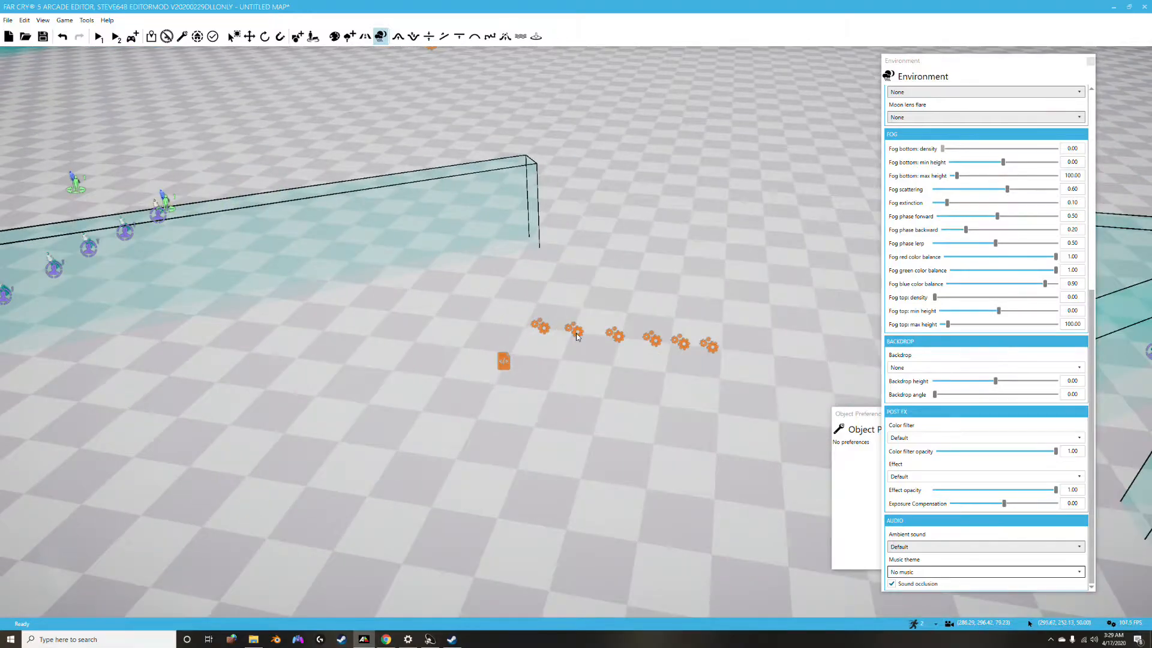
left_click(233, 37)
left_click(574, 330)
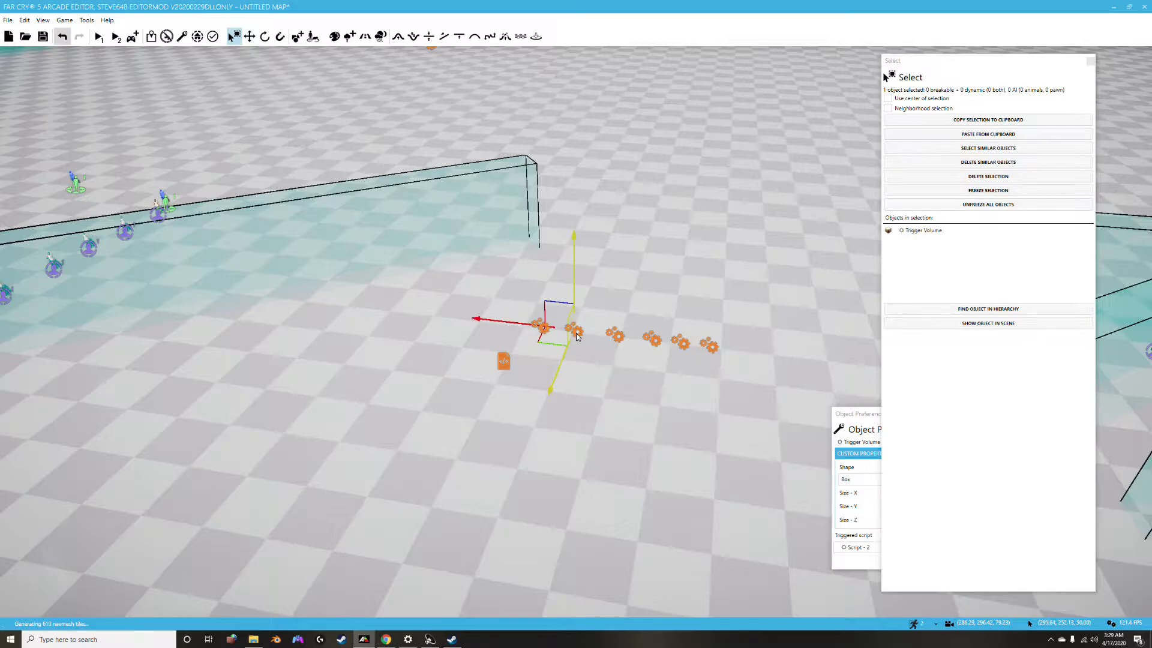
left_click(870, 415)
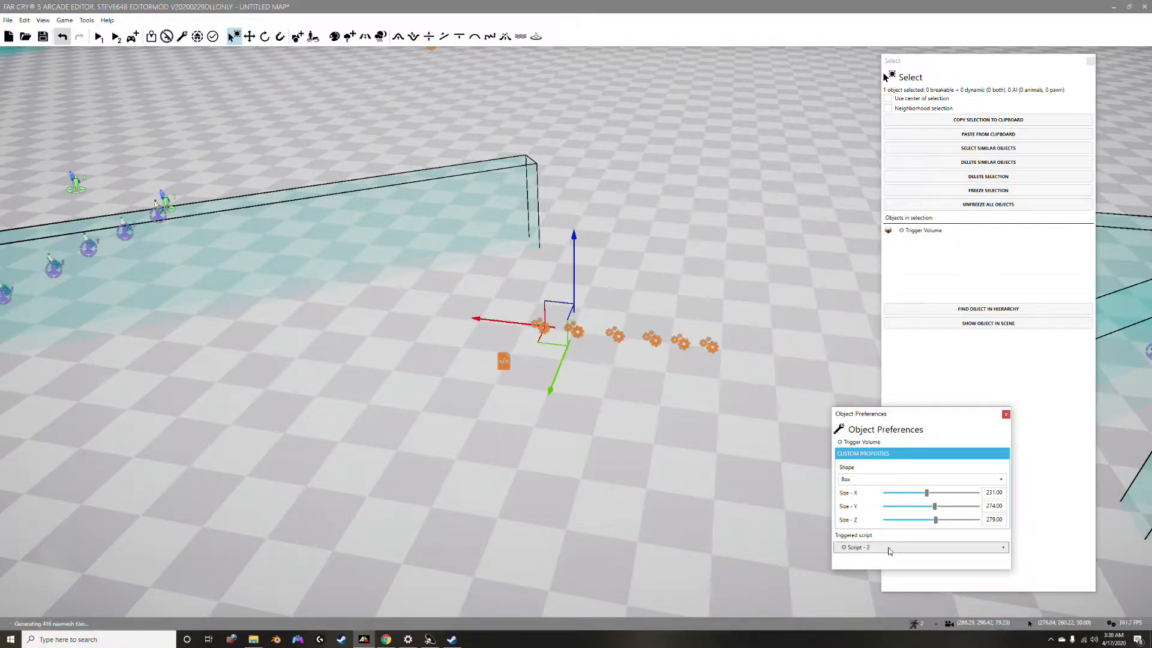
Raise the Script - 2 object vertically above the ground beside the row of gear markers.
left_click(504, 361)
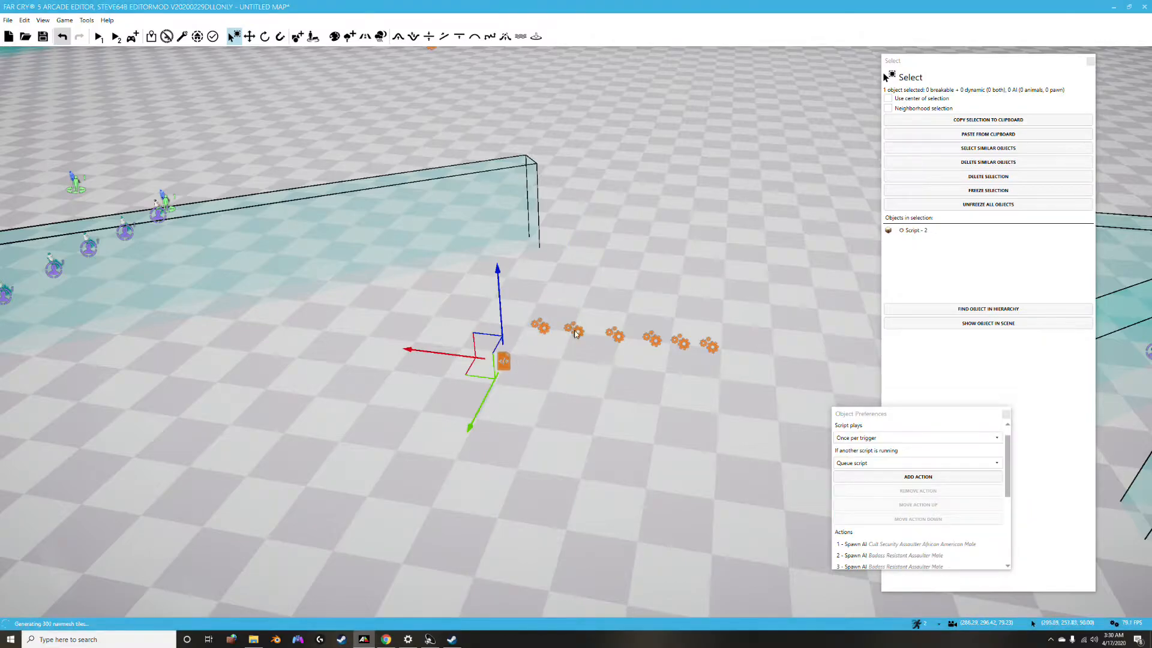
left_click(573, 331)
left_click(503, 361)
left_click_drag(504, 324, 527, 220)
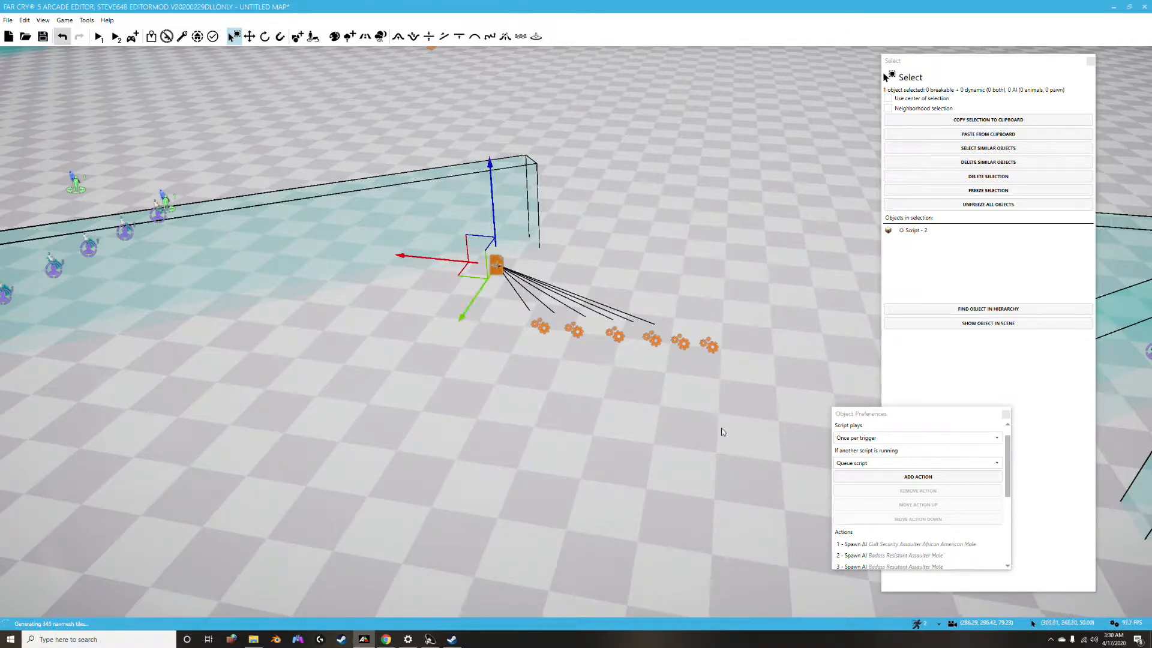
Examine the individual Spawn AI actions in the Script - 2 object's action list.
left_click_drag(1006, 478, 1024, 506)
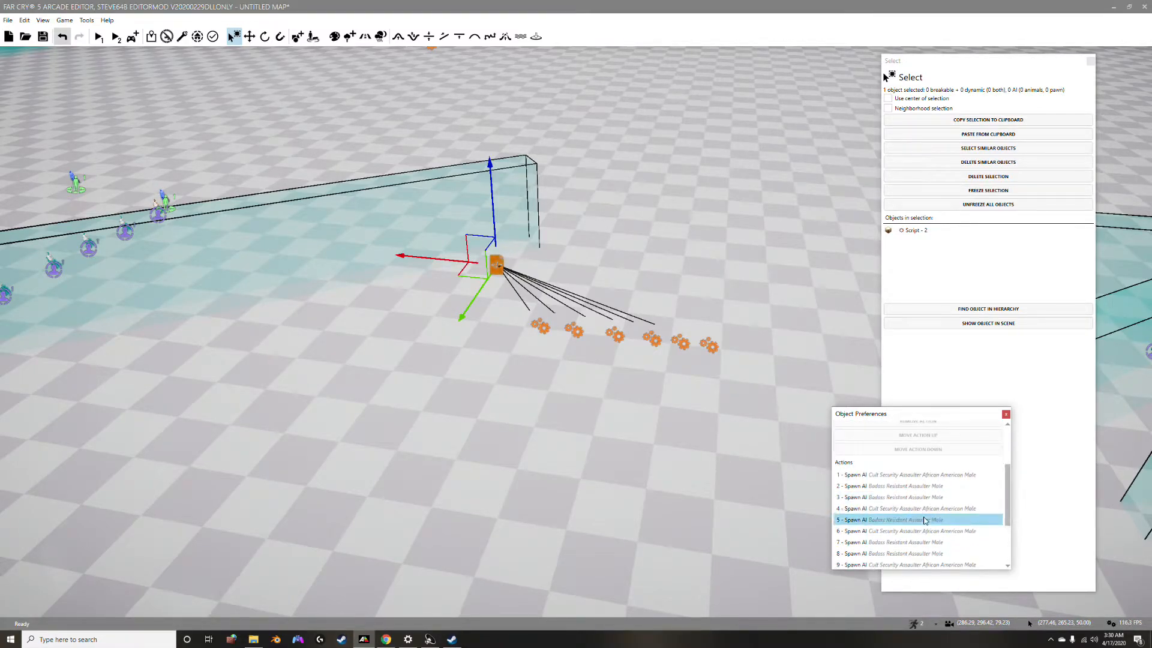
left_click(907, 498)
left_click(907, 486)
left_click(893, 476)
left_click(888, 486)
left_click(883, 498)
left_click(884, 486)
left_click(887, 477)
left_click(889, 494, "ctrl")
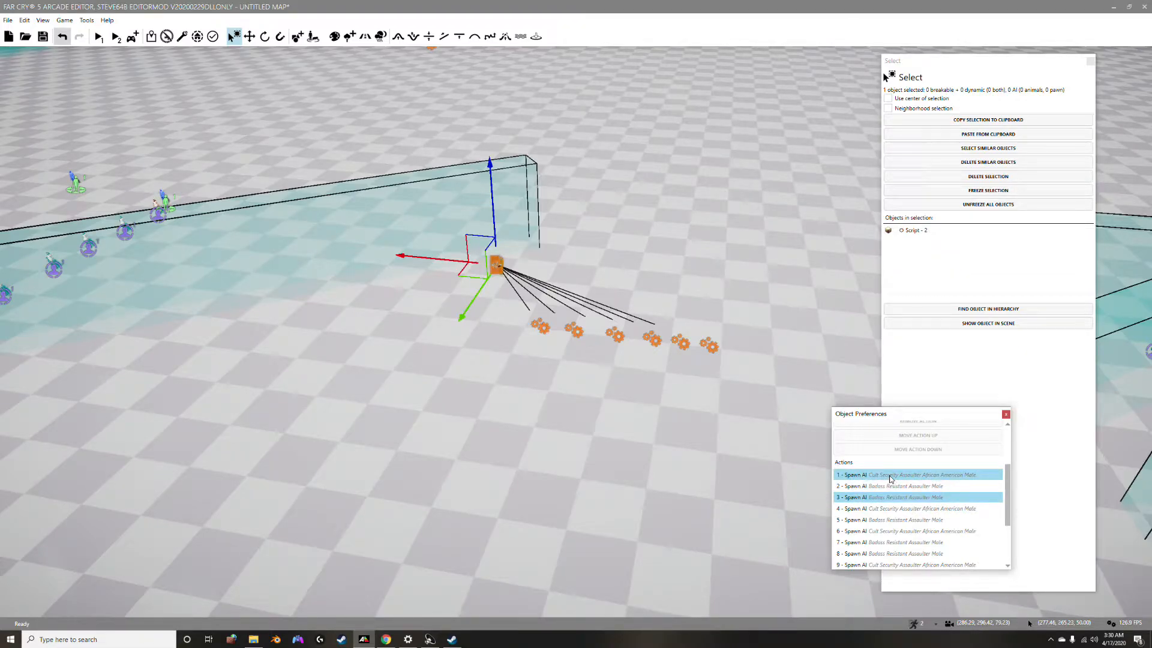
left_click(890, 487, "shift")
left_click(894, 499)
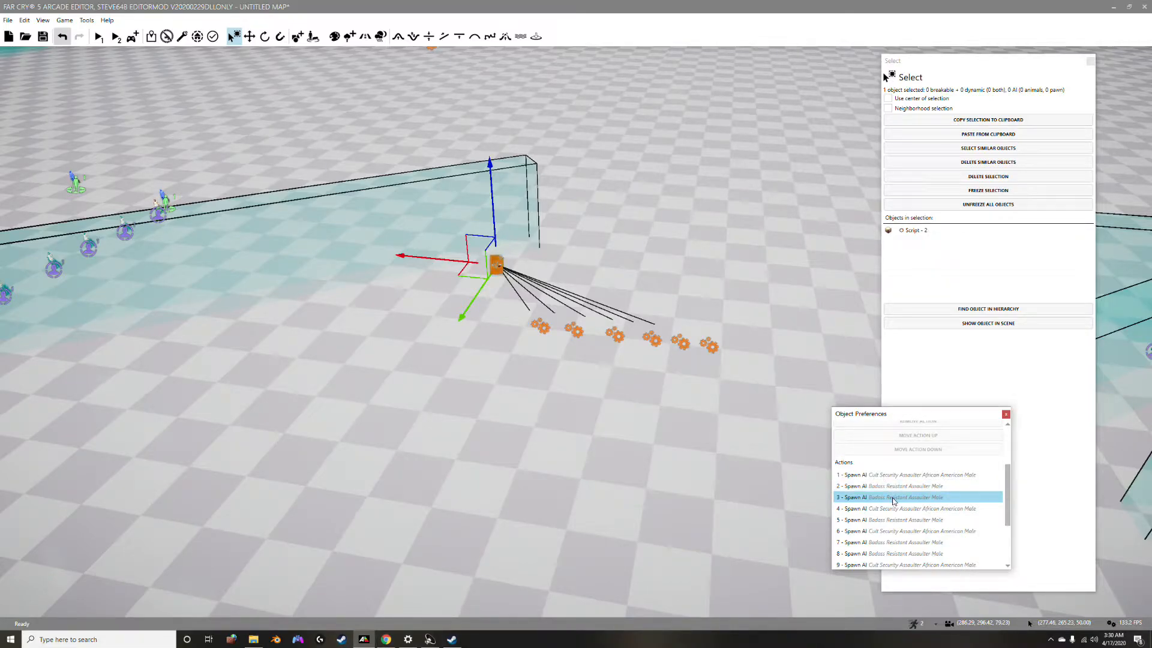
left_click(897, 518)
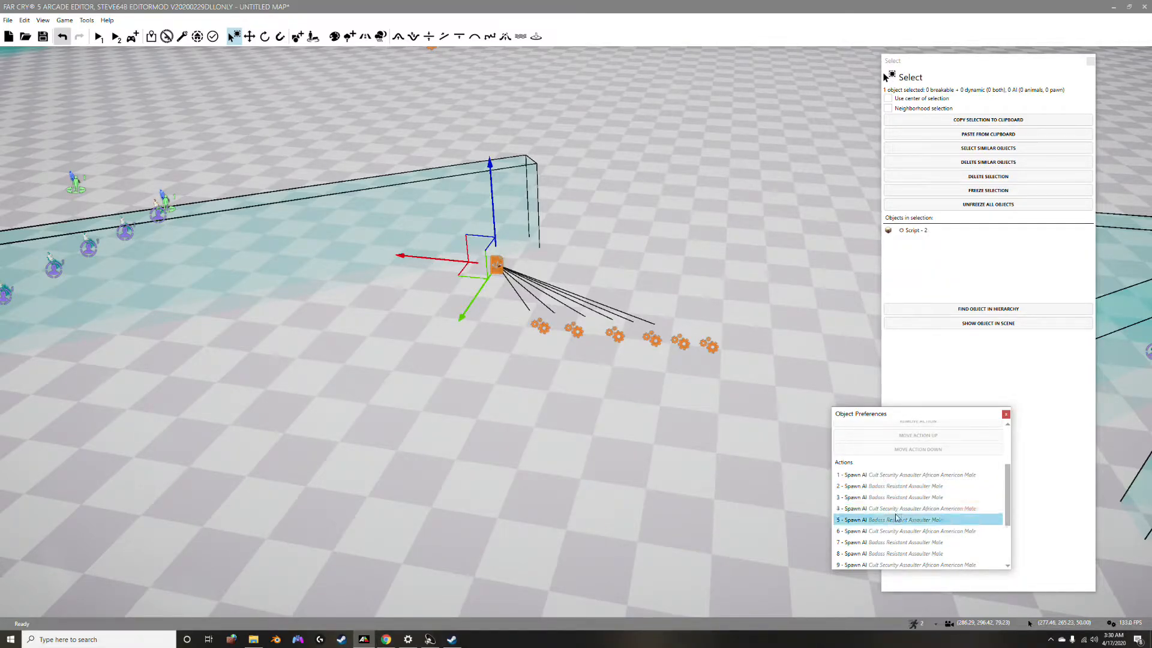
left_click(891, 512)
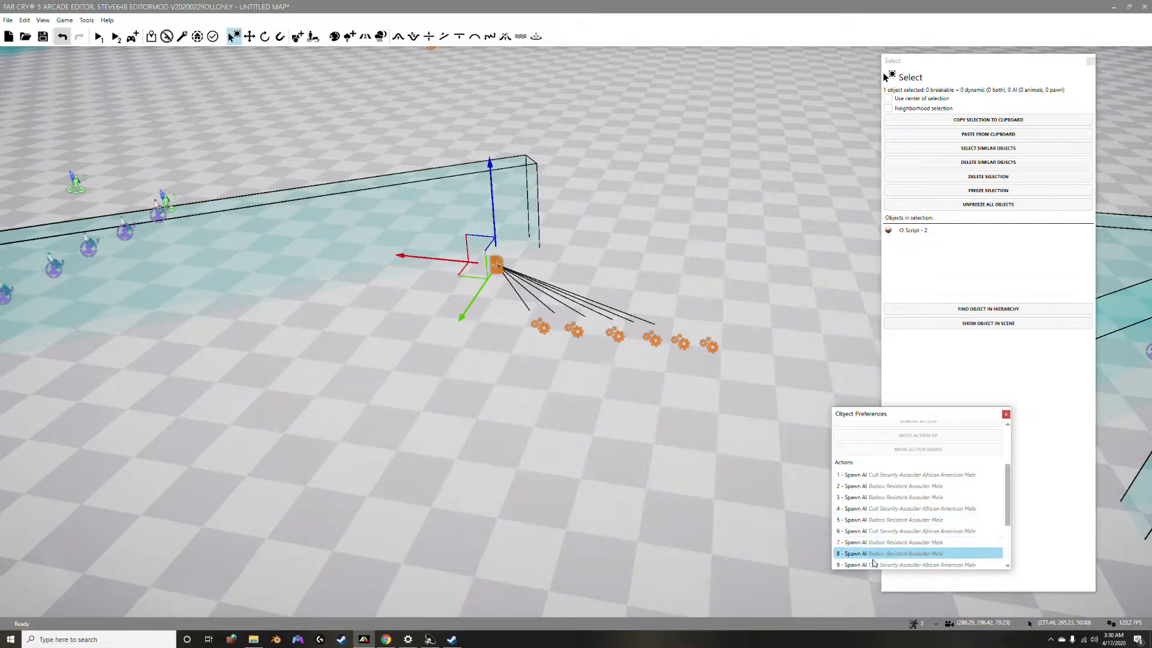
scroll(974, 501, "down", 5)
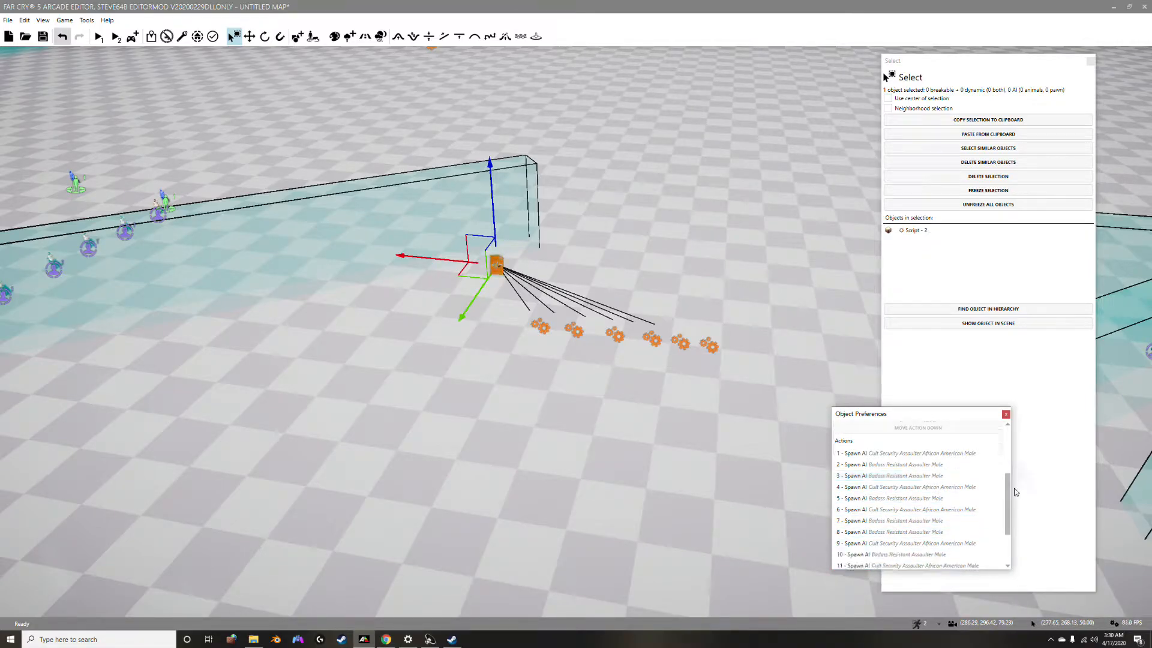
Look over the AI characters and spawn points along the long trigger volume near the vehicles.
right_click_drag(677, 513, 882, 335)
scroll(678, 513, "down", 5)
right_click_drag(678, 516, 679, 594)
scroll(677, 521, "up", 5)
scroll(671, 504, "down", 6)
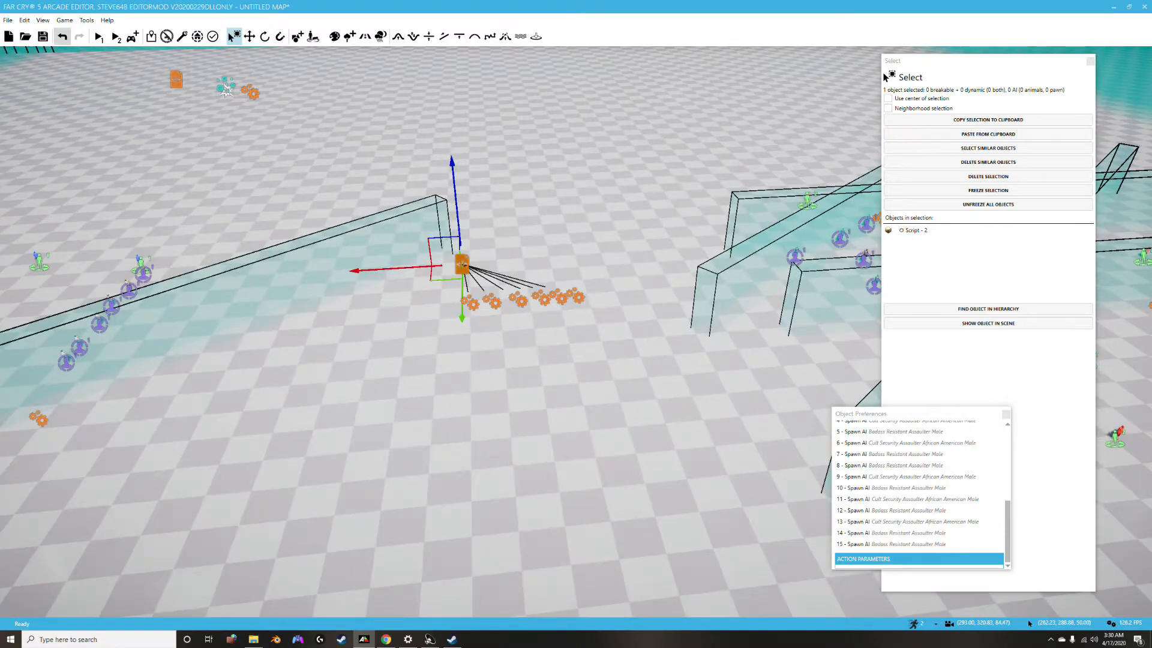
mouse_move(665, 486)
right_mouse_down()
mouse_move(849, 392)
mouse_move(606, 396)
mouse_move(660, 318)
mouse_move(668, 344)
mouse_move(676, 261)
mouse_move(673, 490)
right_mouse_up()
key("w")
key("w")
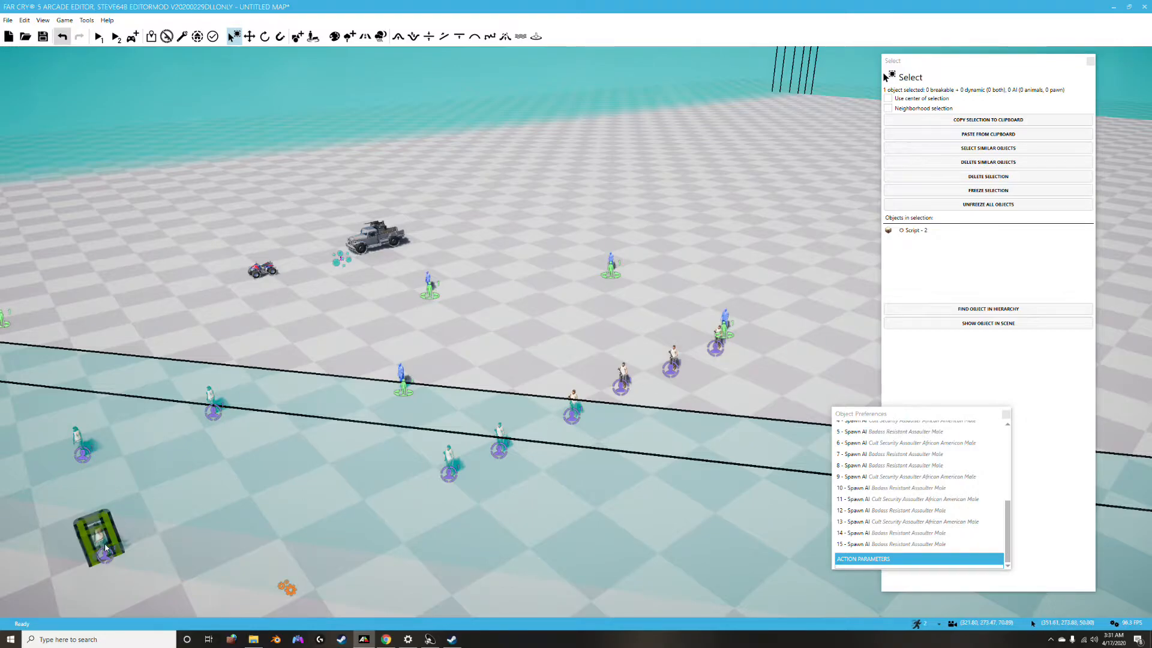
right_click_drag(437, 511, 618, 540)
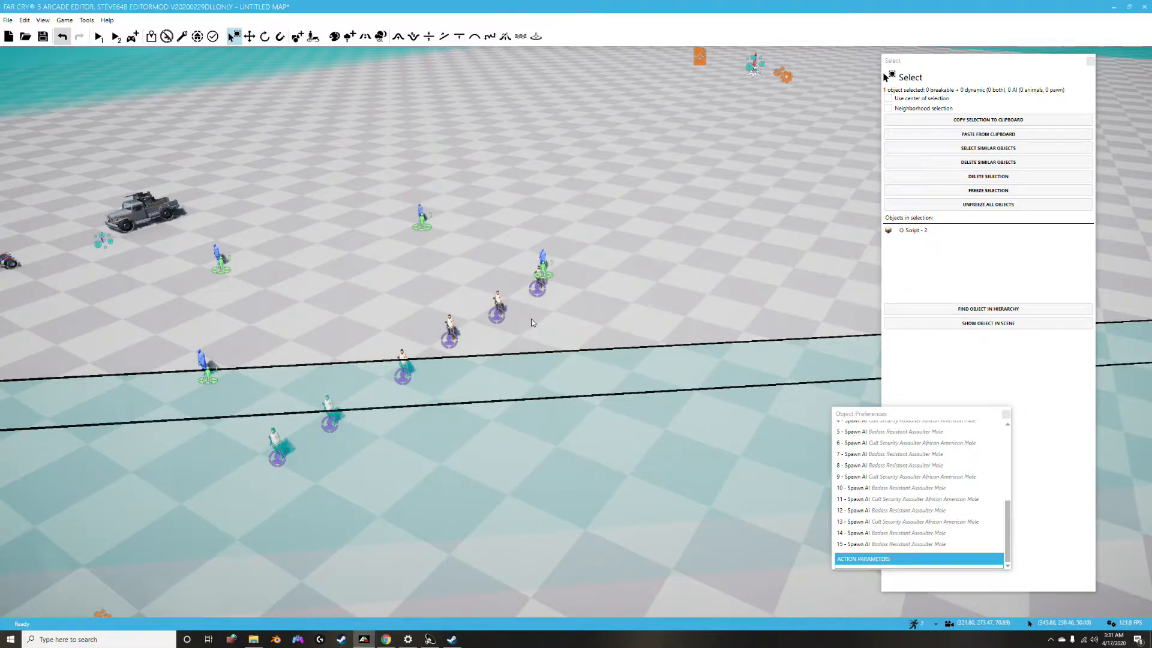
Look over the AI spawn points around the long trigger volume and the crossed trigger volumes past Script - 2.
scroll(519, 352, "down", 1)
scroll(516, 340, "up", 1)
scroll(495, 356, "down", 3)
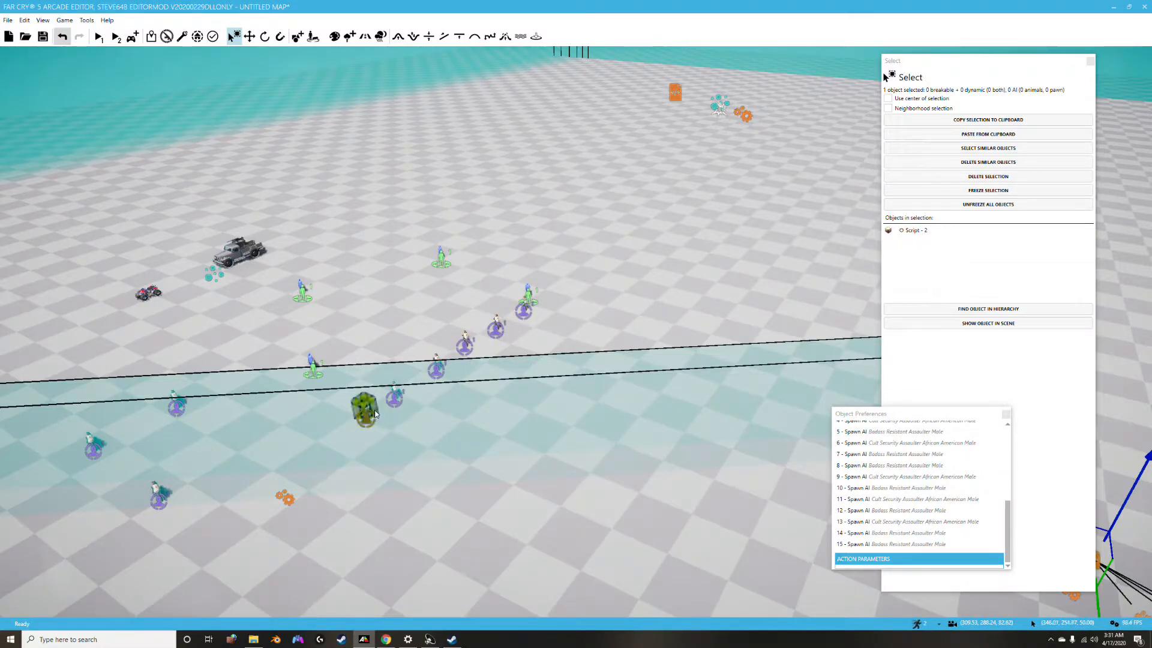
right_click_drag(496, 450, 501, 444)
right_click_drag(590, 342, 640, 322)
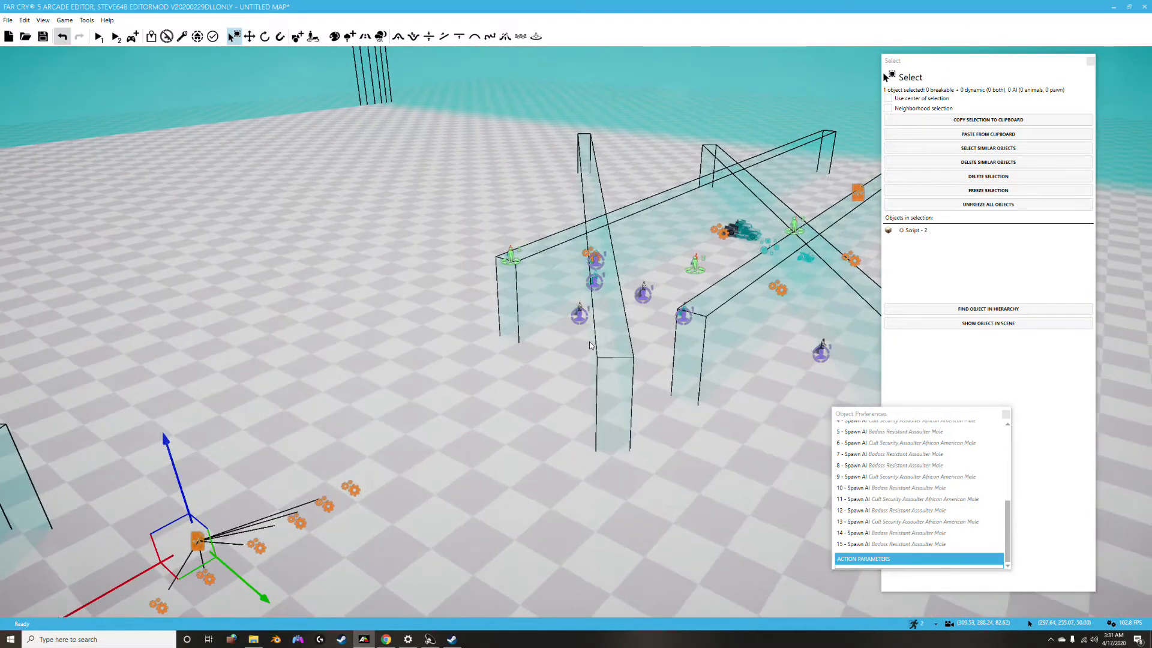
Review the full list of Spawn AI actions in the Script - 2 object.
left_click_drag(1008, 530, 1009, 478)
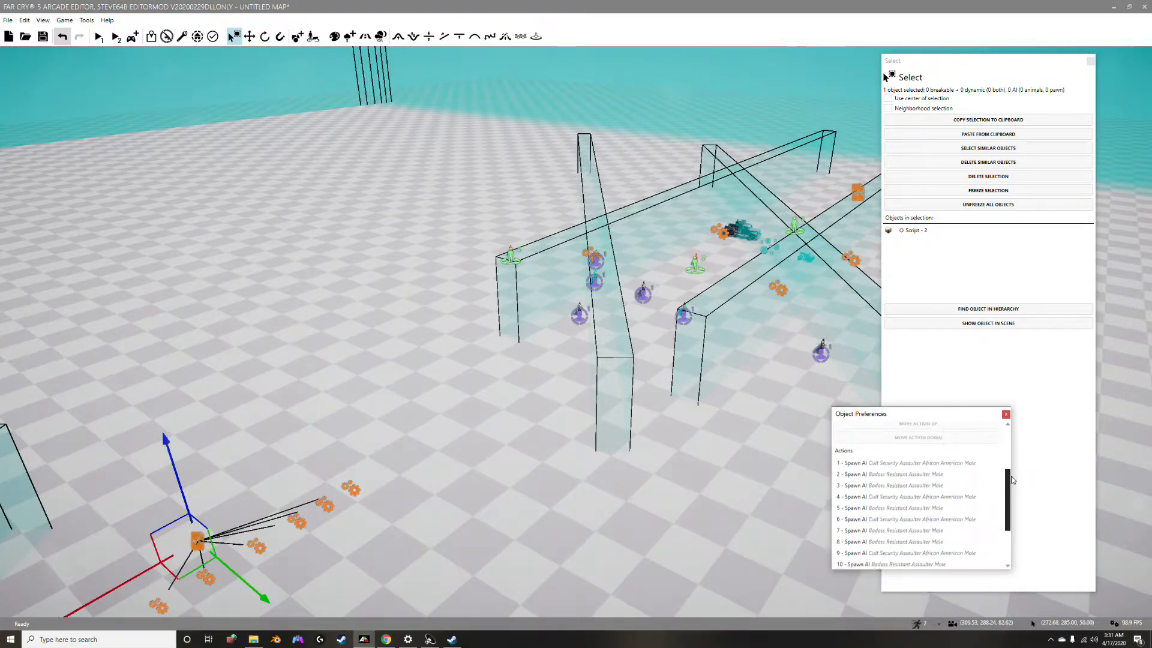
mouse_move(693, 521)
right_mouse_down()
mouse_move(798, 491)
mouse_move(918, 487)
mouse_move(696, 514)
right_mouse_up()
left_click_drag(1007, 481, 1007, 539)
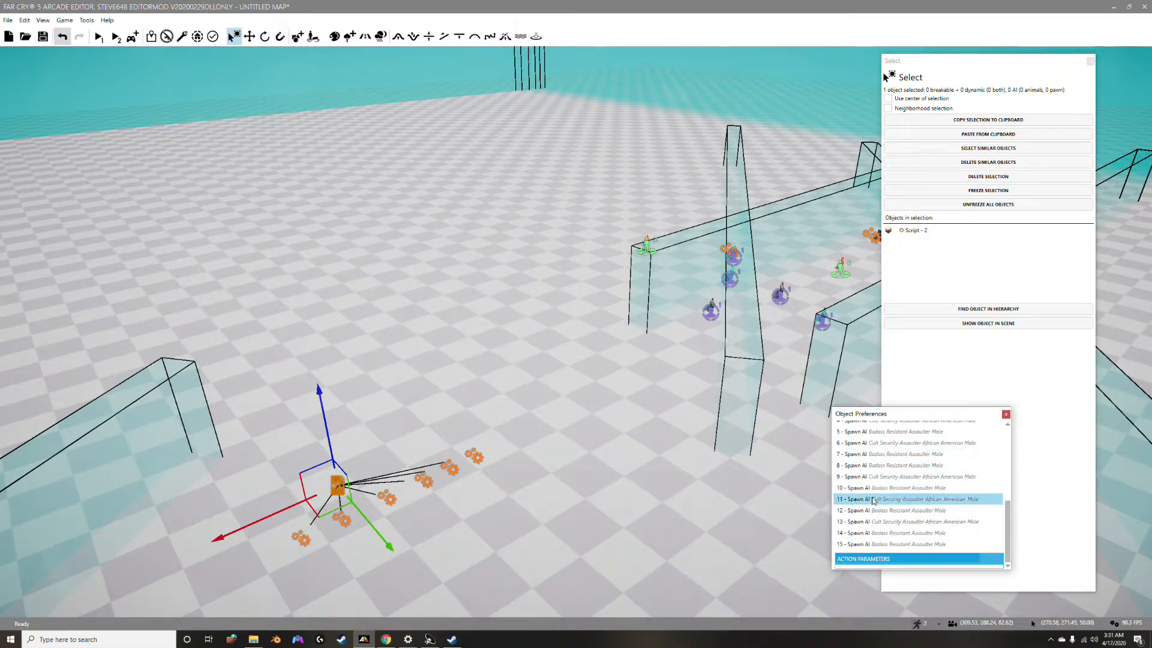
mouse_move(1008, 528)
left_mouse_down()
mouse_move(1014, 478)
mouse_move(1014, 520)
left_mouse_up()
left_click(893, 544)
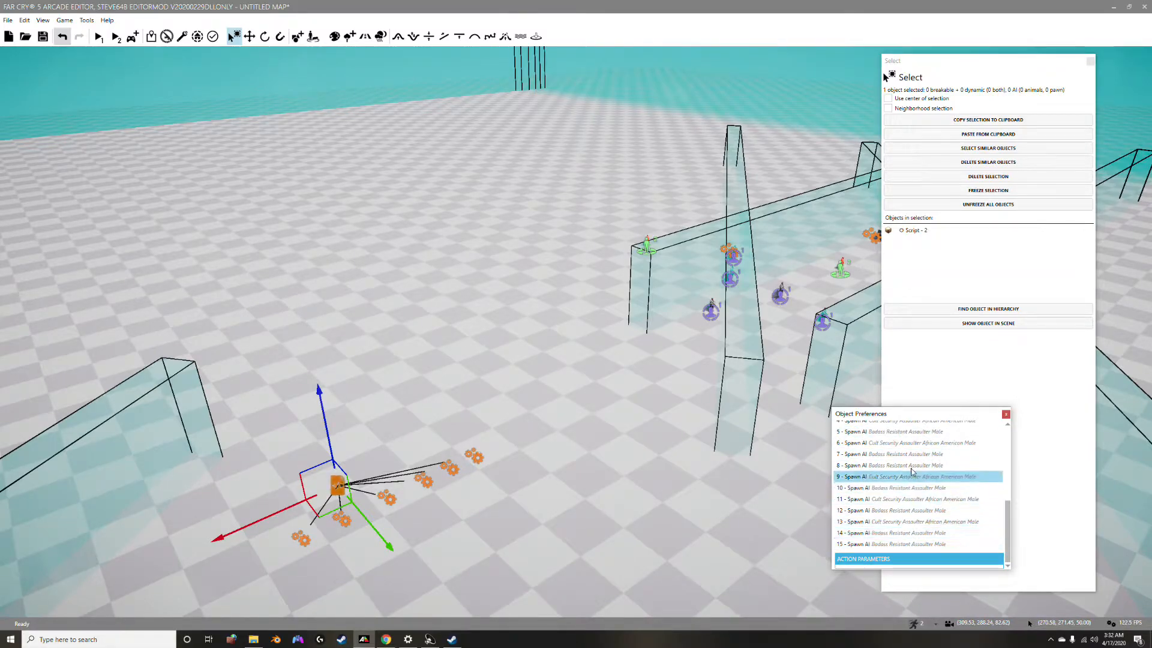
scroll(1008, 508, "up", 3)
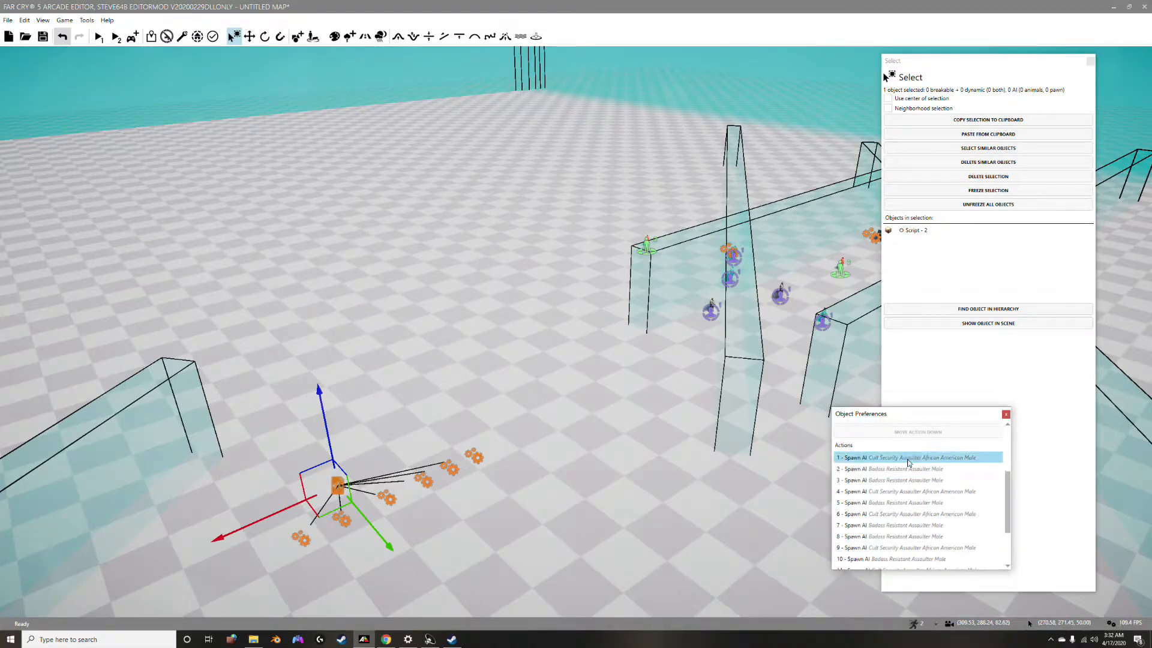
scroll(948, 522, "down", 3)
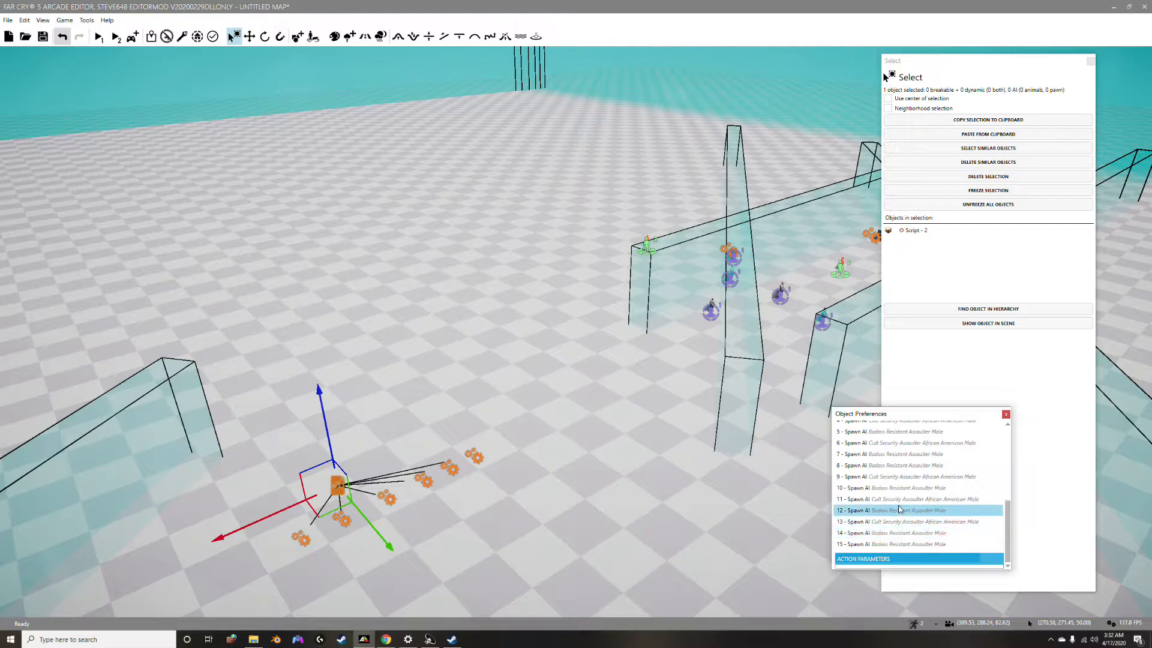
scroll(640, 505, "down", 5)
Compare the AI spawn points along the long trigger volume with the Script - 2 object and its row of gear markers.
right_click_drag(640, 506, 739, 510)
scroll(619, 494, "up", 5)
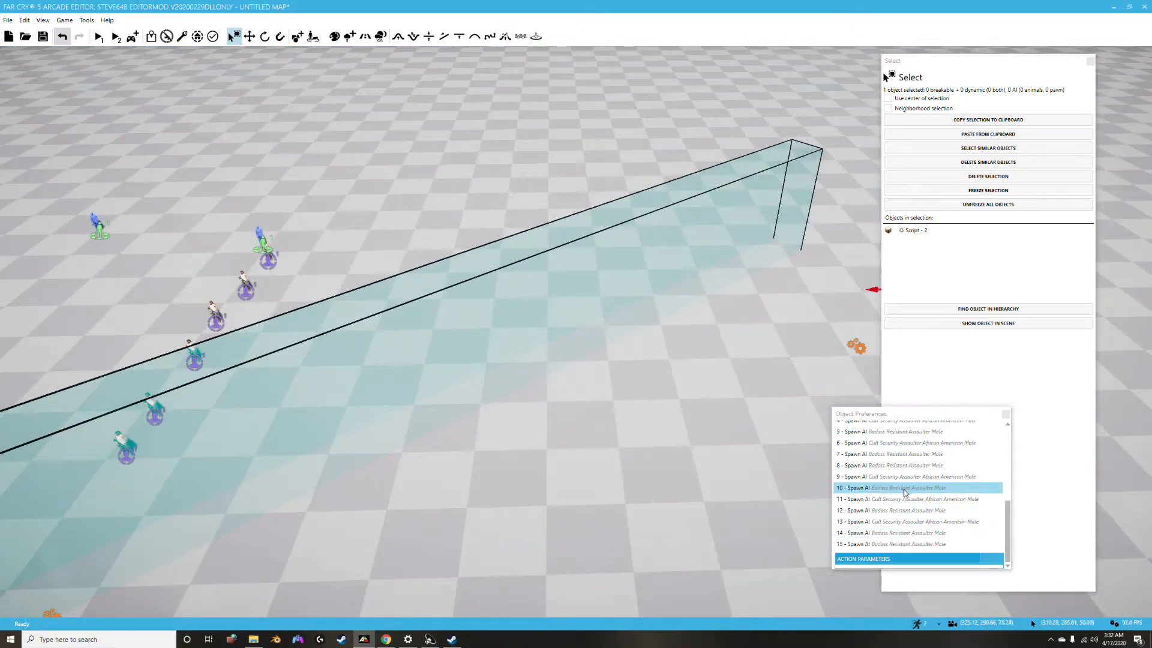
right_click_drag(643, 470, 528, 465)
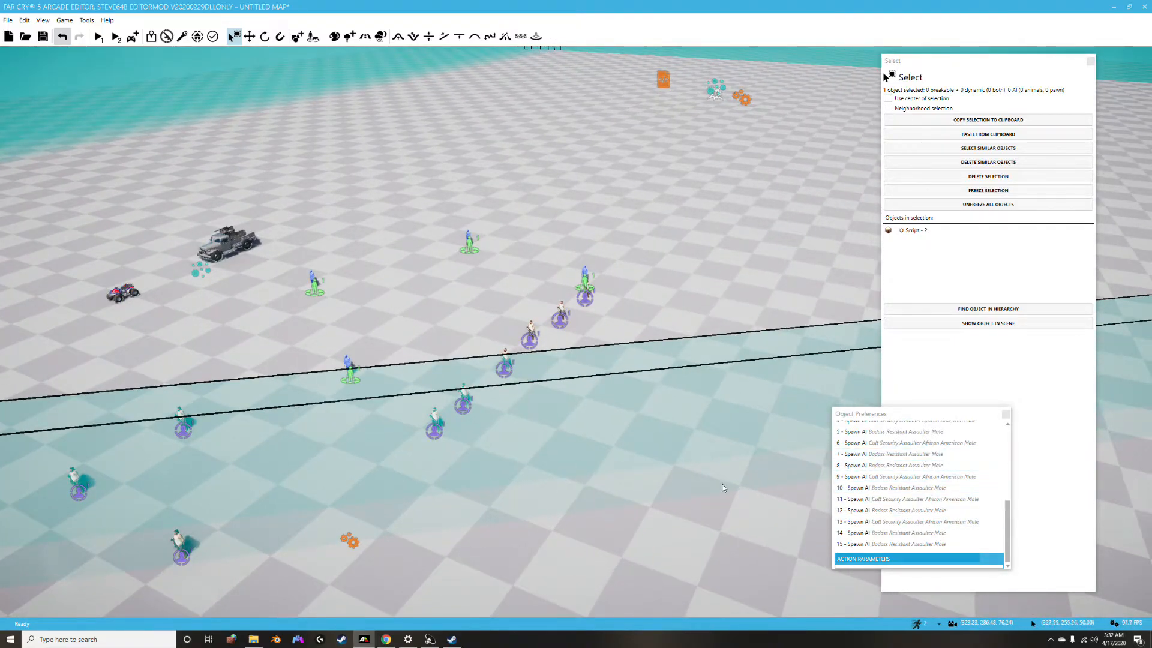
right_click_drag(724, 484, 852, 484)
scroll(723, 484, "down", 2)
scroll(717, 496, "down", 2)
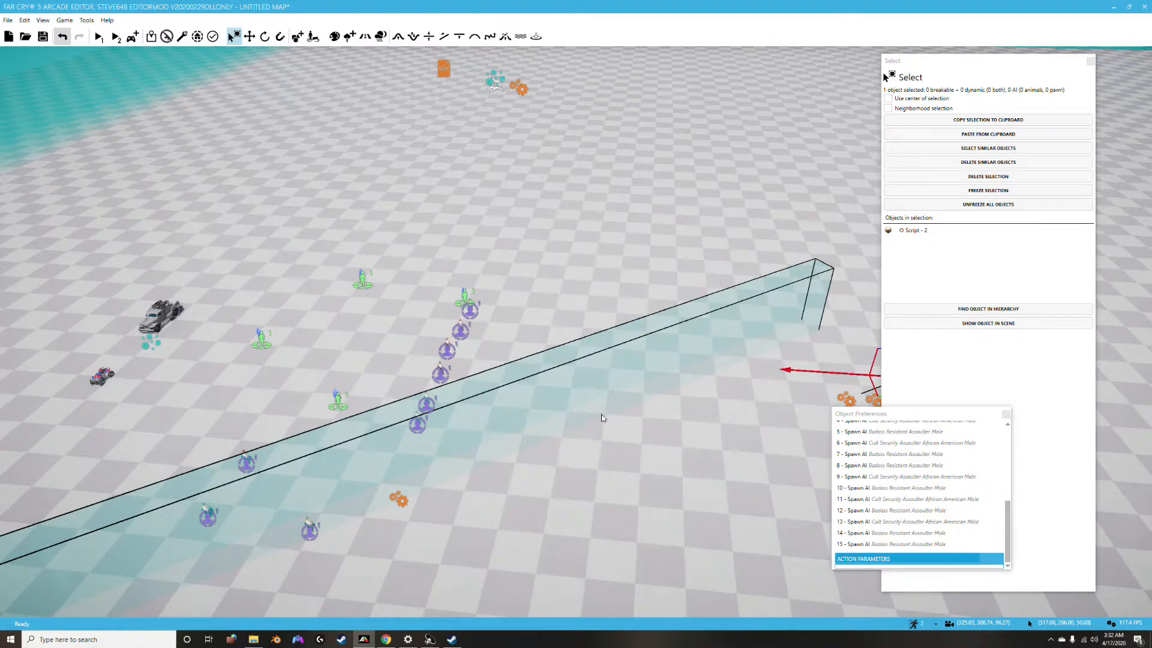
right_click_drag(705, 420, 840, 421)
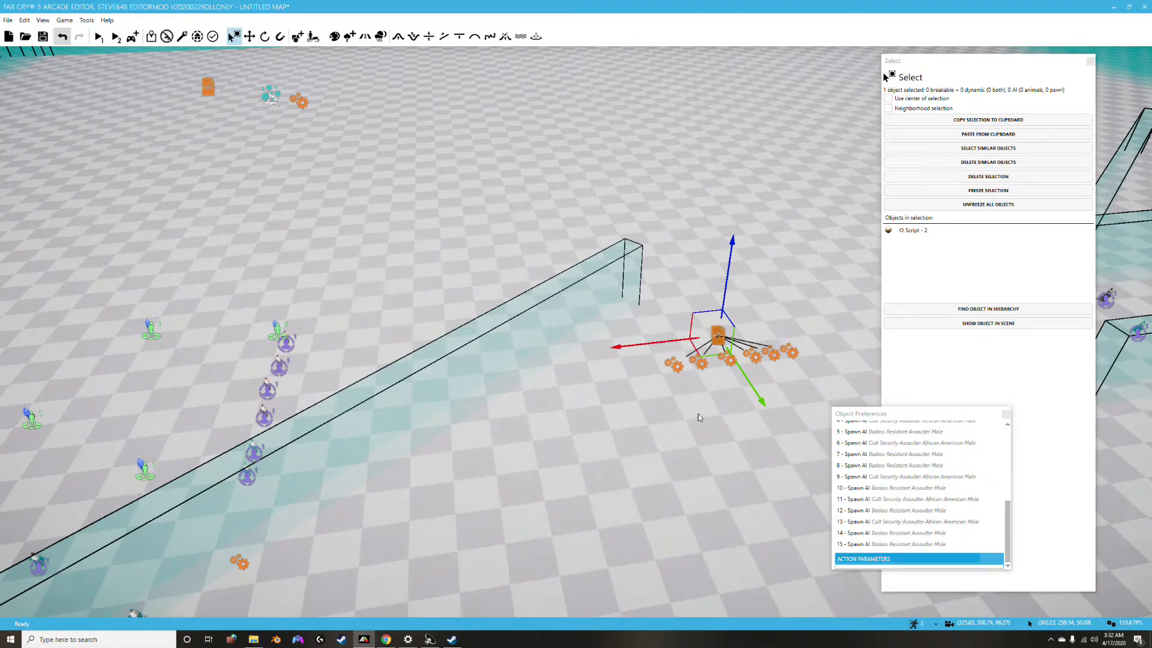
right_click_drag(712, 451, 708, 159)
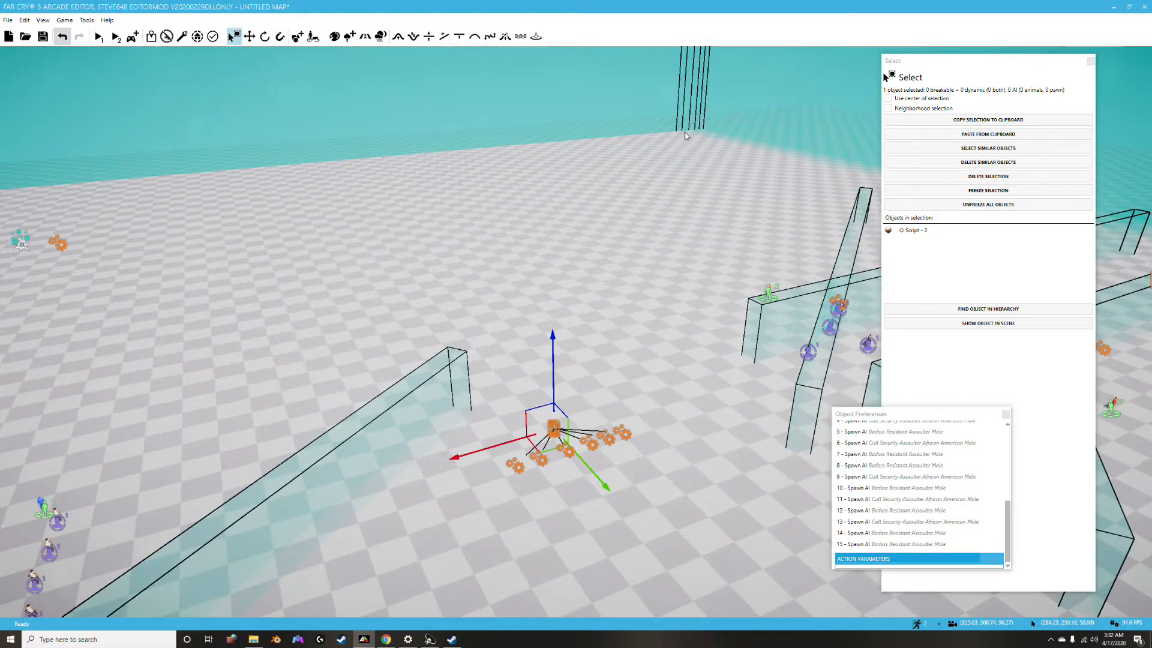
right_click_drag(695, 225, 729, 246)
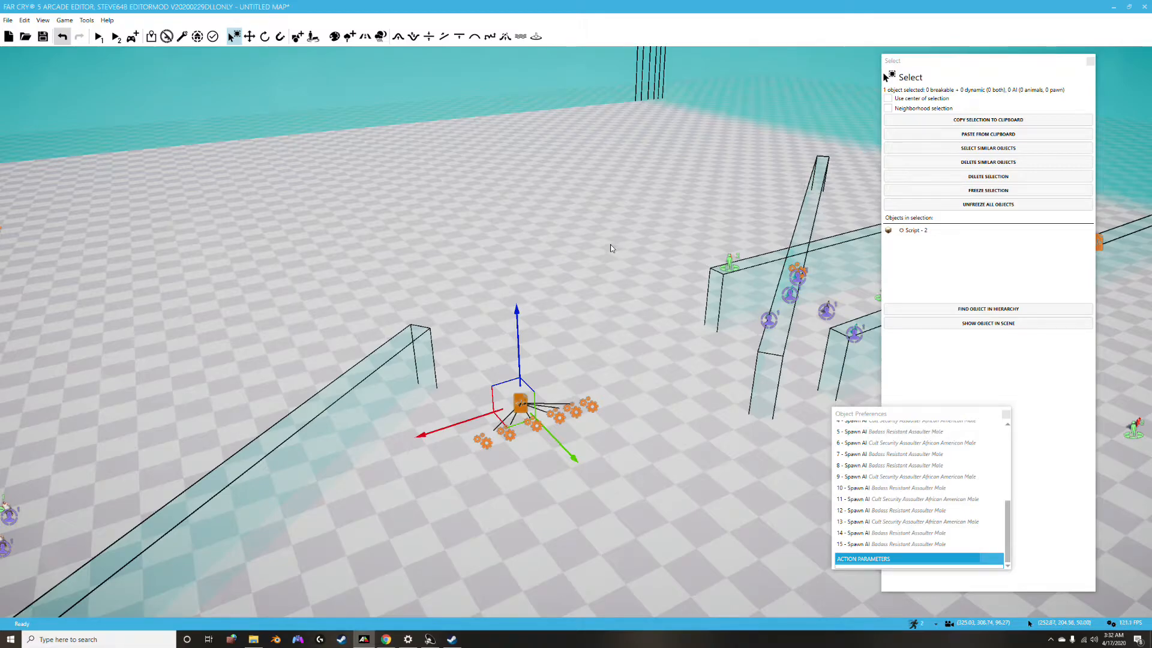
right_click_drag(591, 254, 240, 270)
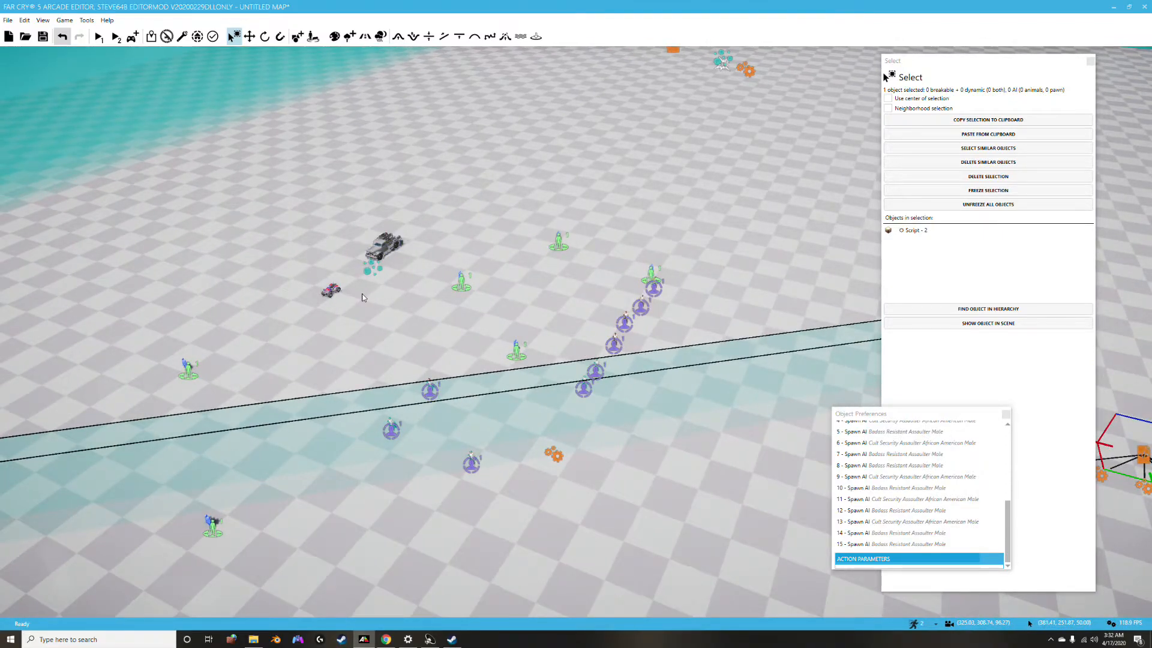
Examine the mounted-gun truck, the quad and the spawn object between them.
right_click_drag(362, 298, 362, 292)
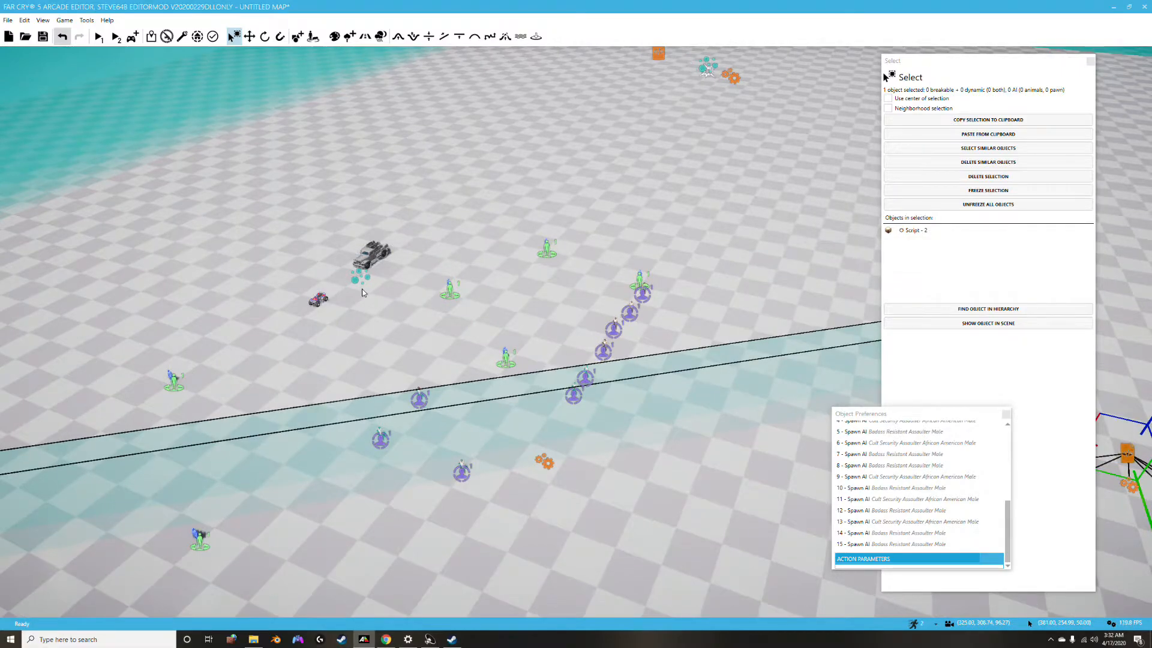
scroll(360, 262, "up", 4)
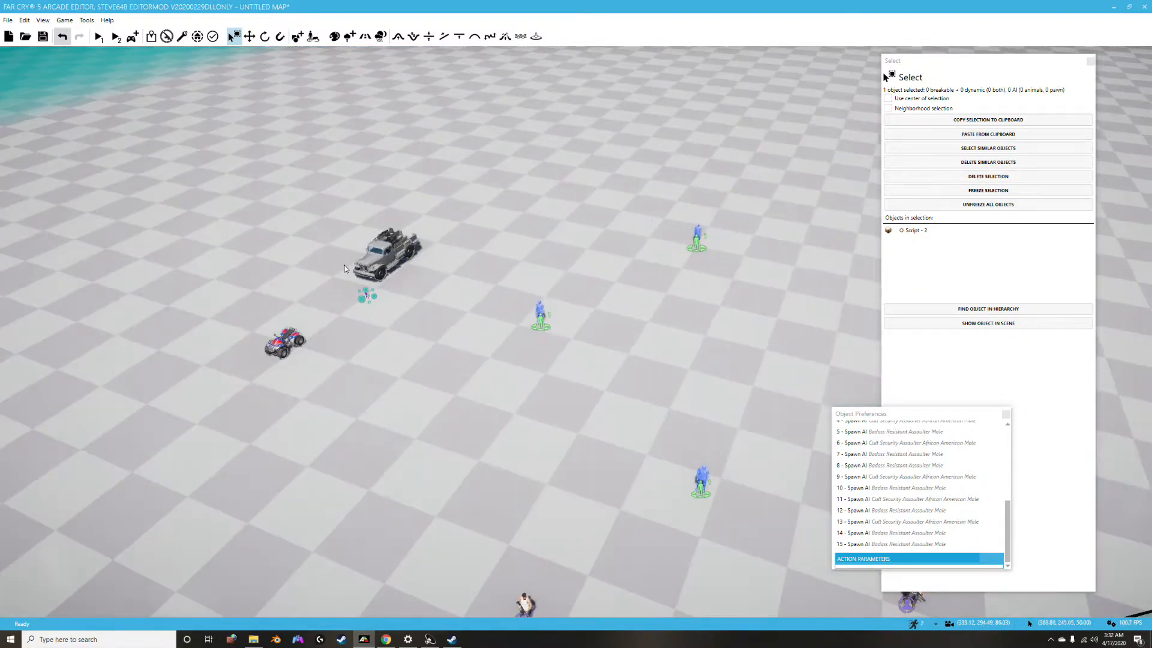
right_click_drag(366, 294, 366, 303)
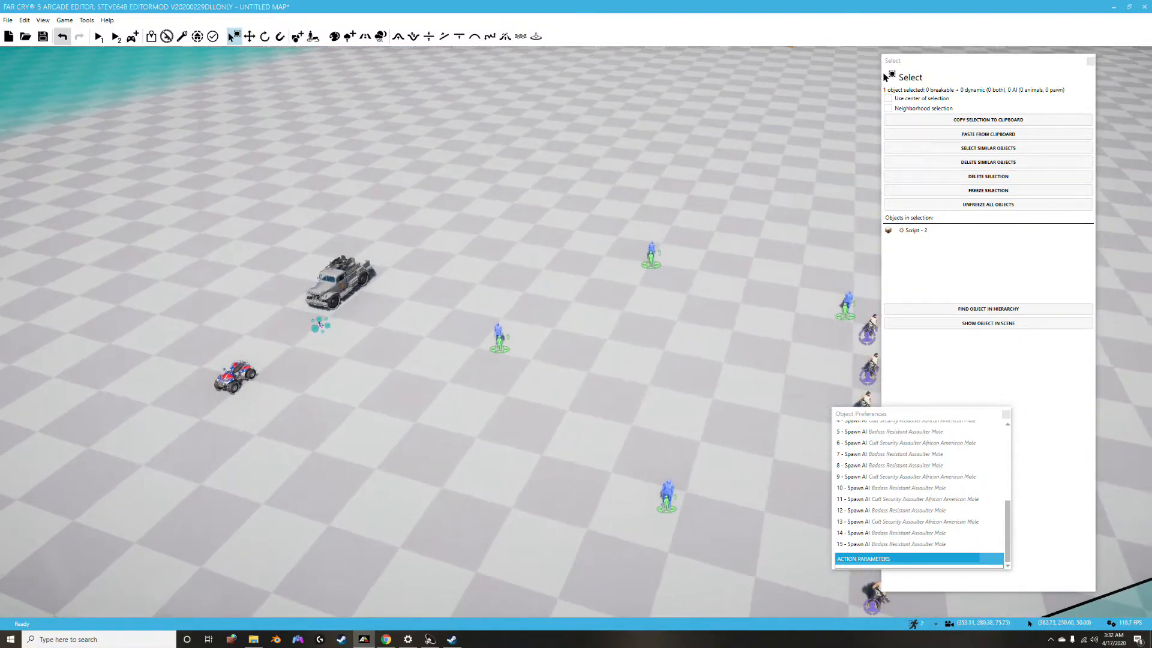
right_click_drag(576, 331, 321, 350)
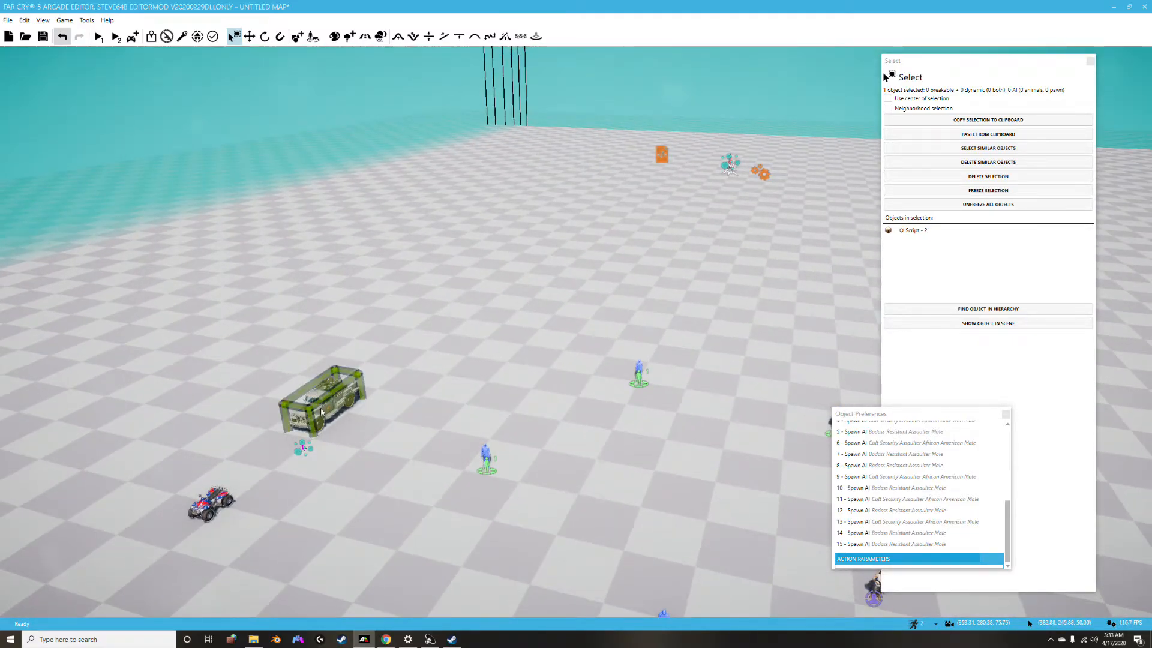
Select the Script - 3 object near the crossed trigger volumes and raise it above the ground.
right_click_drag(322, 397, 864, 306)
scroll(277, 379, "up", 5)
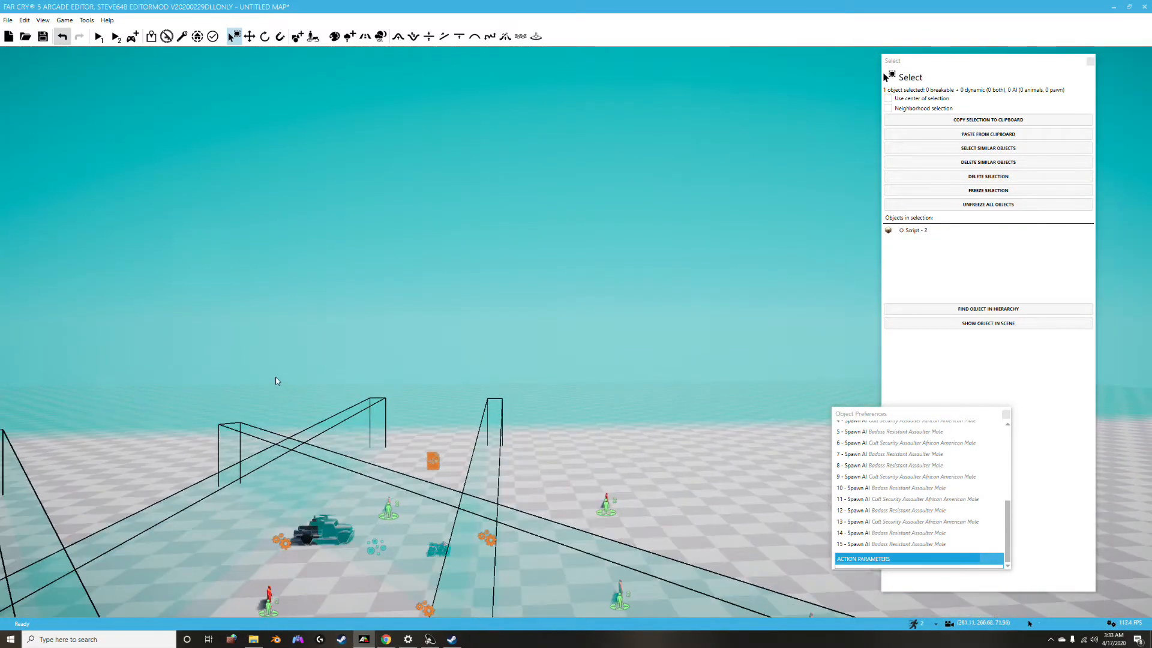
left_click(397, 492)
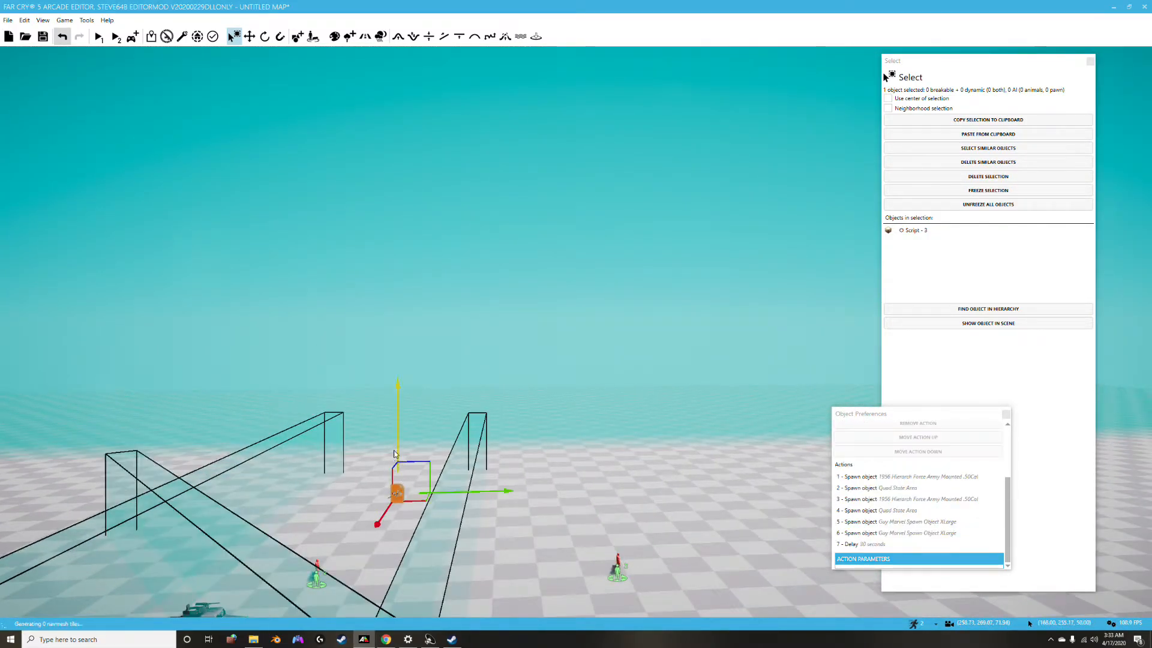
left_click_drag(398, 427, 399, 419)
scroll(655, 498, "down", 5)
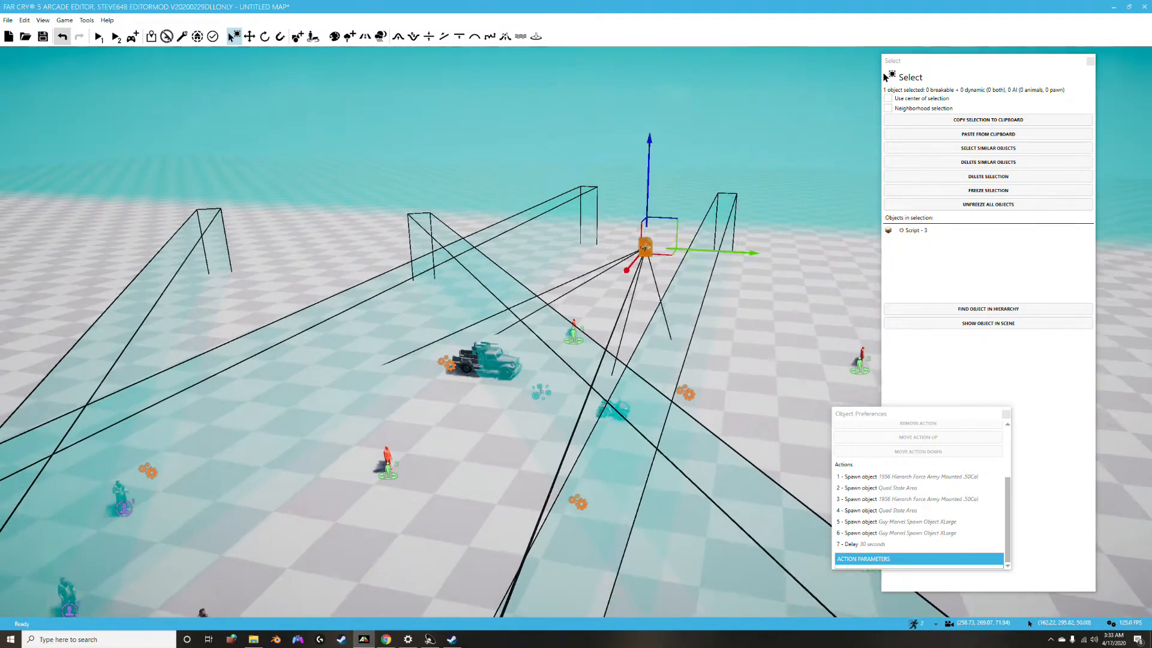
Review the Spawn object and Delay actions of Script - 3 and the vehicles it links to.
right_click_drag(656, 498, 723, 515)
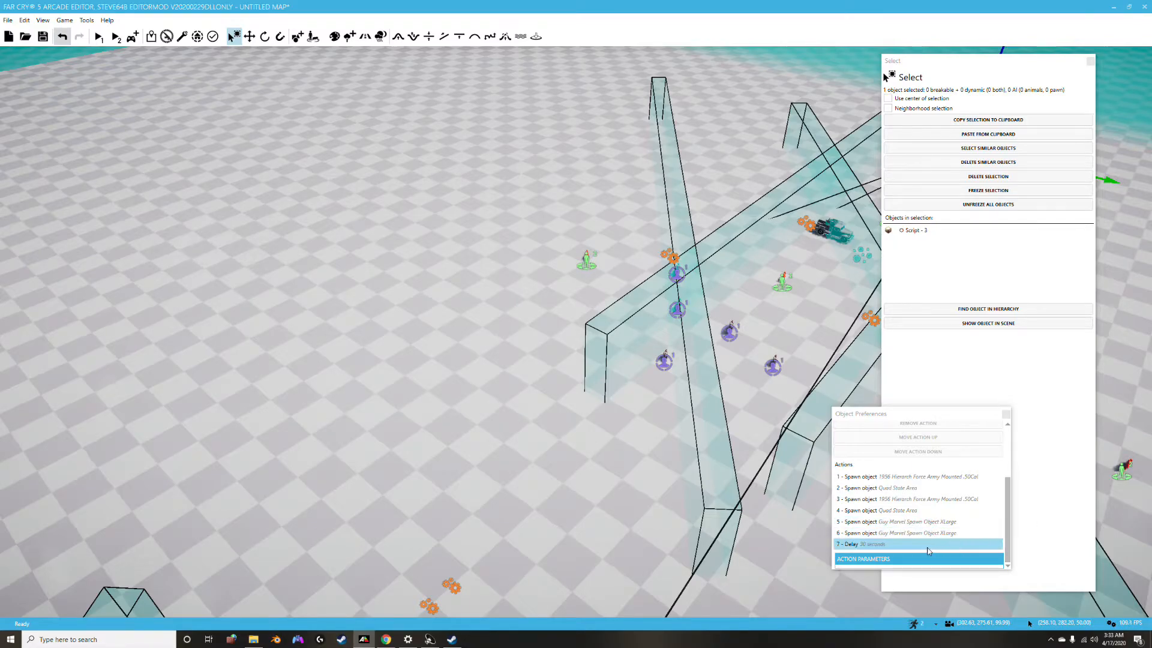
left_click_drag(1008, 532, 1007, 515)
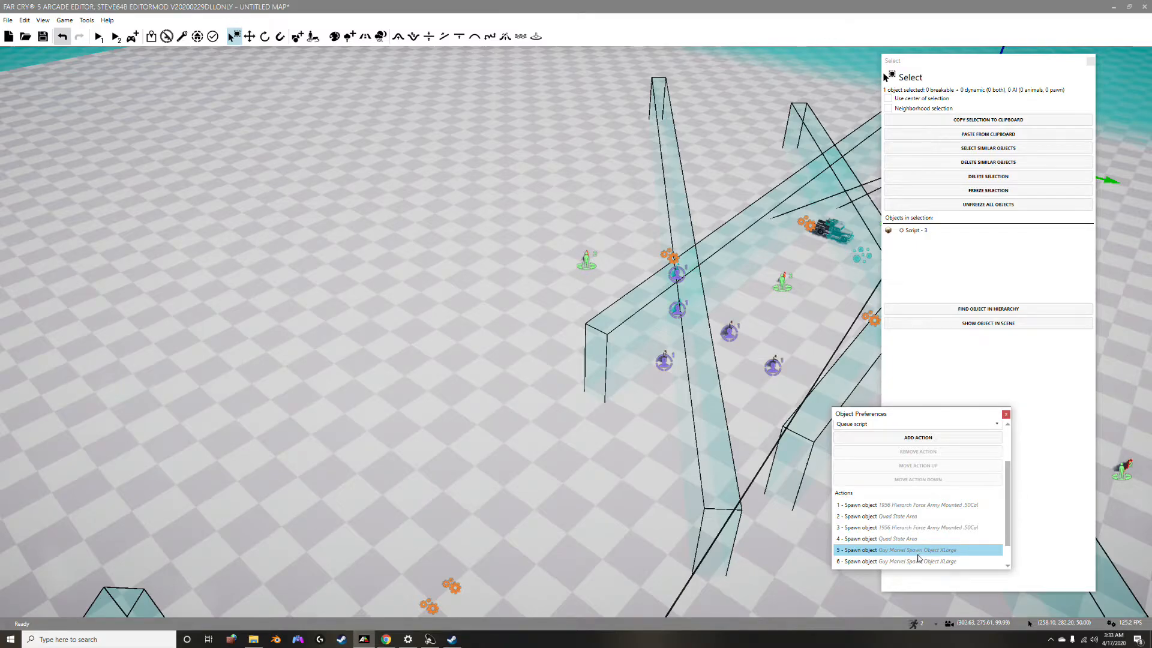
right_click_drag(729, 527, 882, 412)
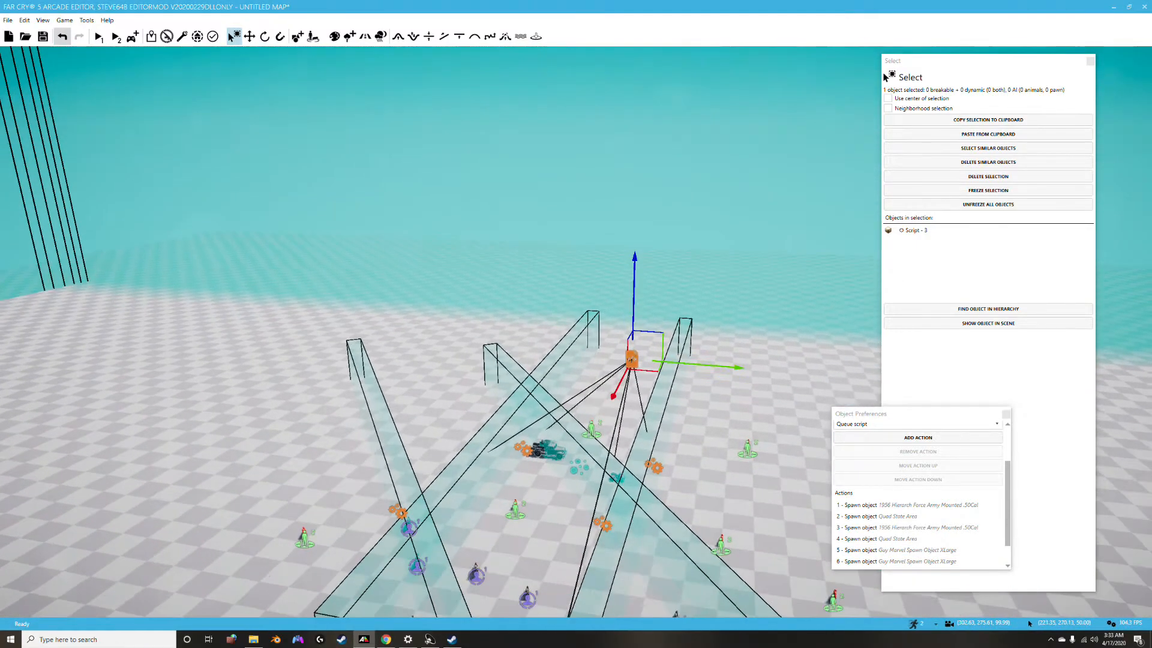
scroll(688, 520, "up", 5)
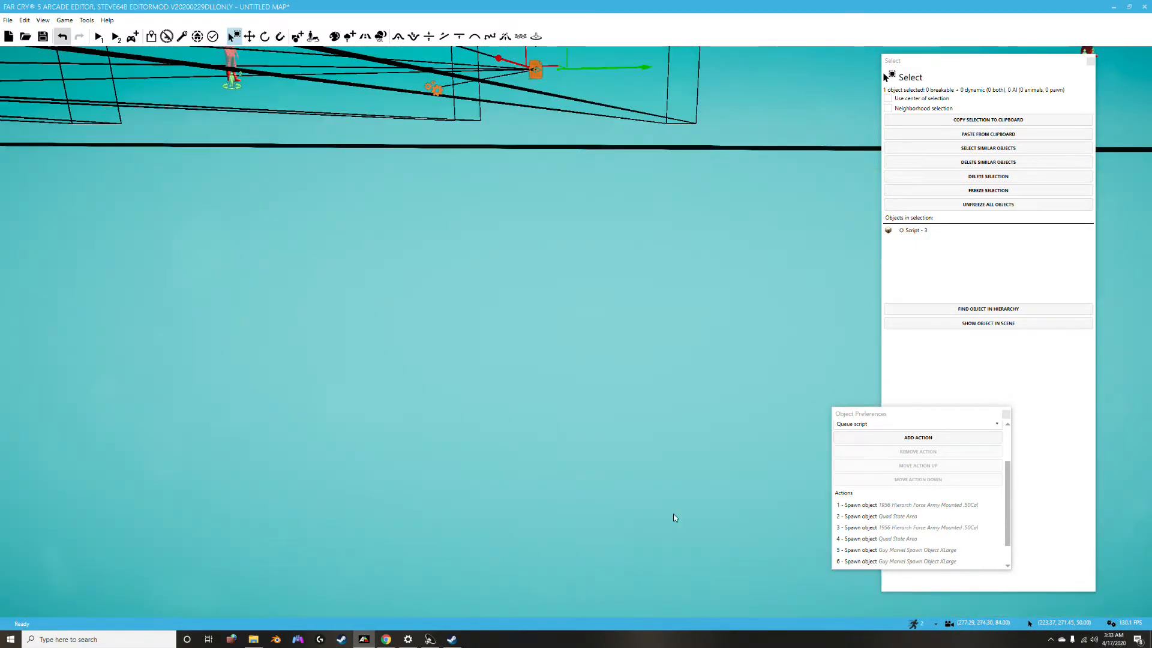
scroll(672, 515, "down", 1)
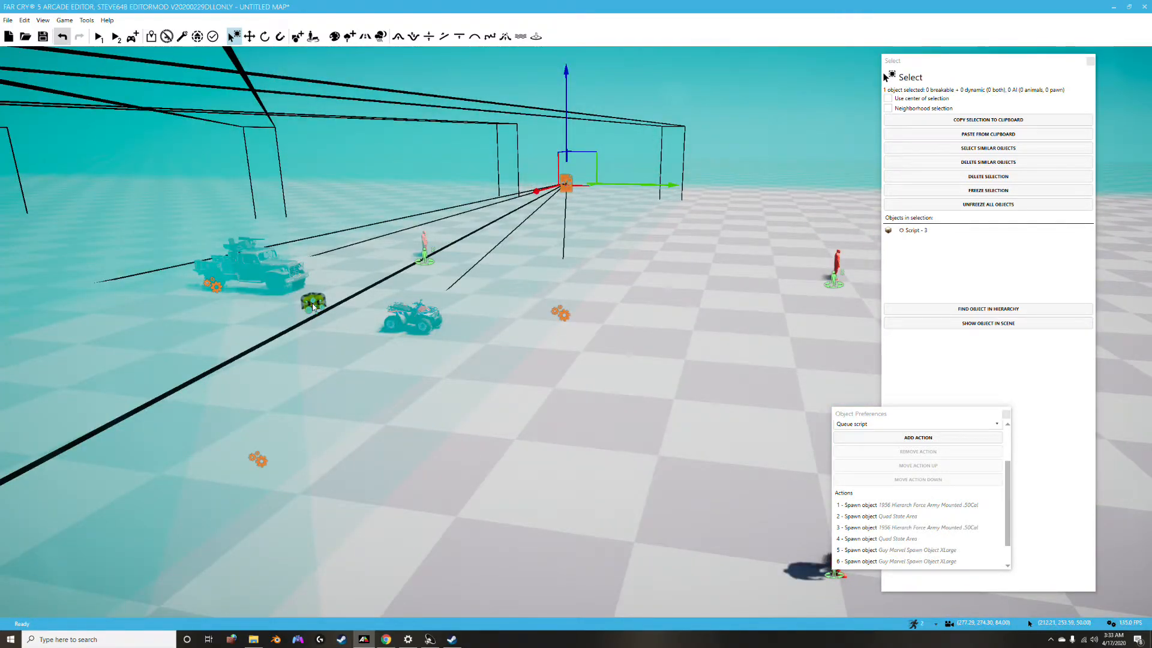
left_click_drag(1008, 503, 1009, 521)
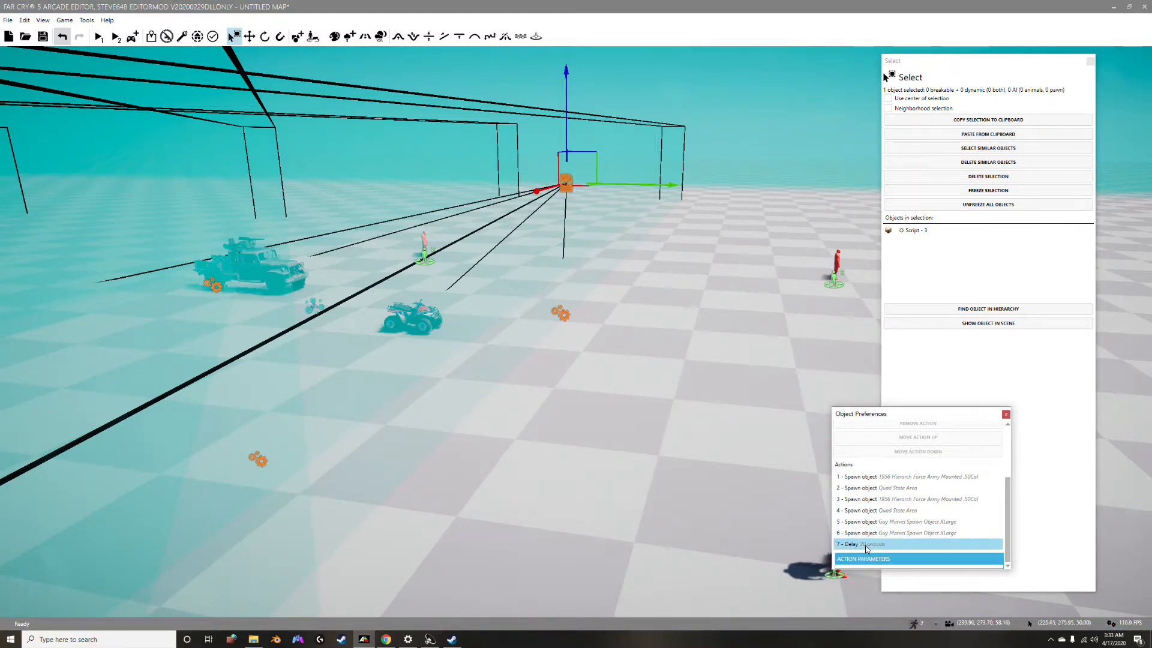
Look over the crossed trigger volumes and the AI spawn points around Script - 3.
right_click_drag(526, 476, 550, 482)
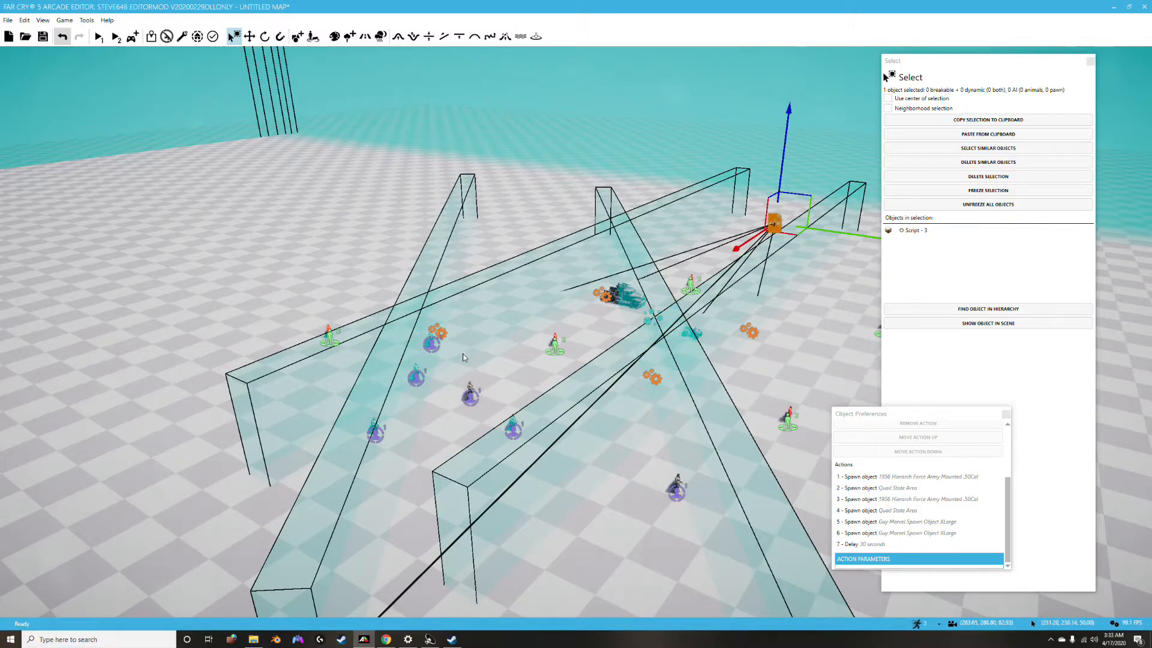
right_click_drag(490, 431, 489, 435)
scroll(489, 434, "down", 2)
scroll(490, 435, "up", 2)
right_click_drag(539, 500, 541, 498)
scroll(580, 449, "up", 2)
right_click_drag(577, 458, 577, 459)
Duplicate the long trigger volume linked to Script - 3 and place the copy nearer the truck and quad.
left_click(520, 357)
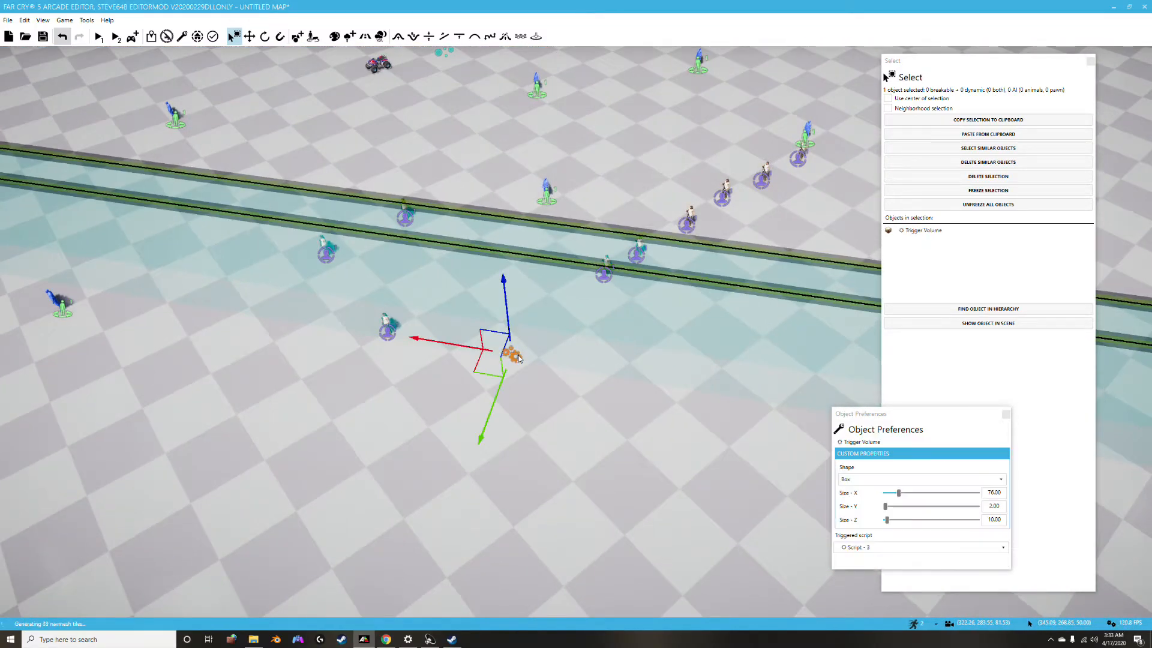
left_click_drag(488, 409, 585, 198, "shift")
mouse_move(633, 272)
right_mouse_down()
mouse_move(798, 132)
mouse_move(635, 270)
right_mouse_up()
scroll(622, 276, "down", 5)
scroll(445, 225, "up", 2)
scroll(445, 226, "up", 8)
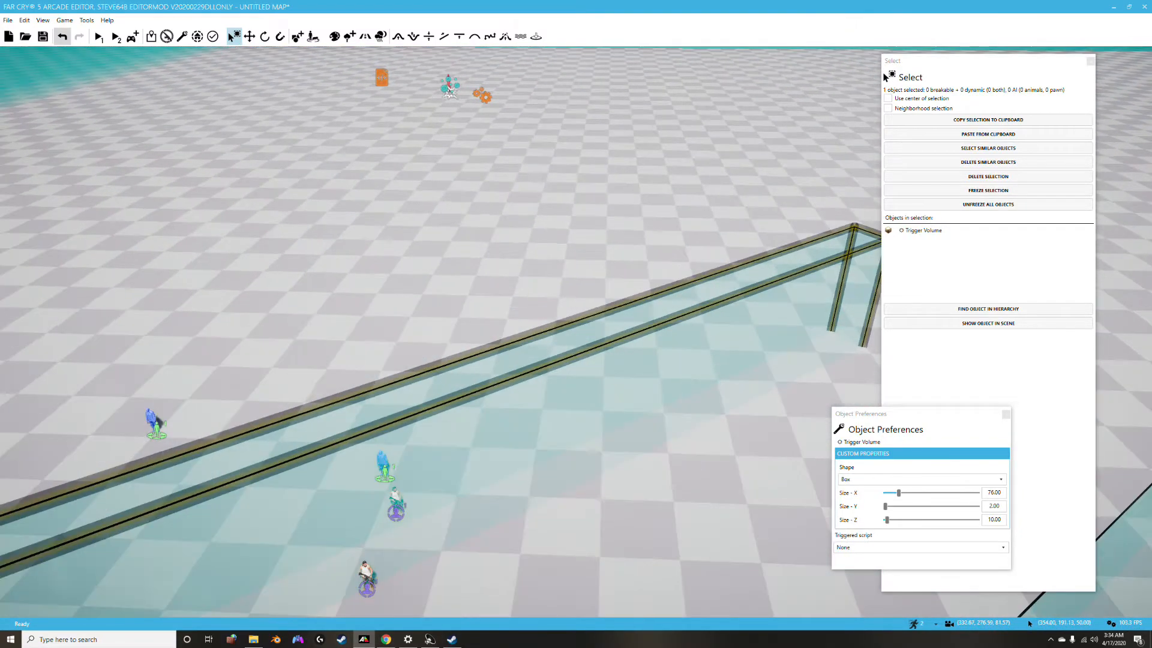
scroll(449, 212, "down", 5)
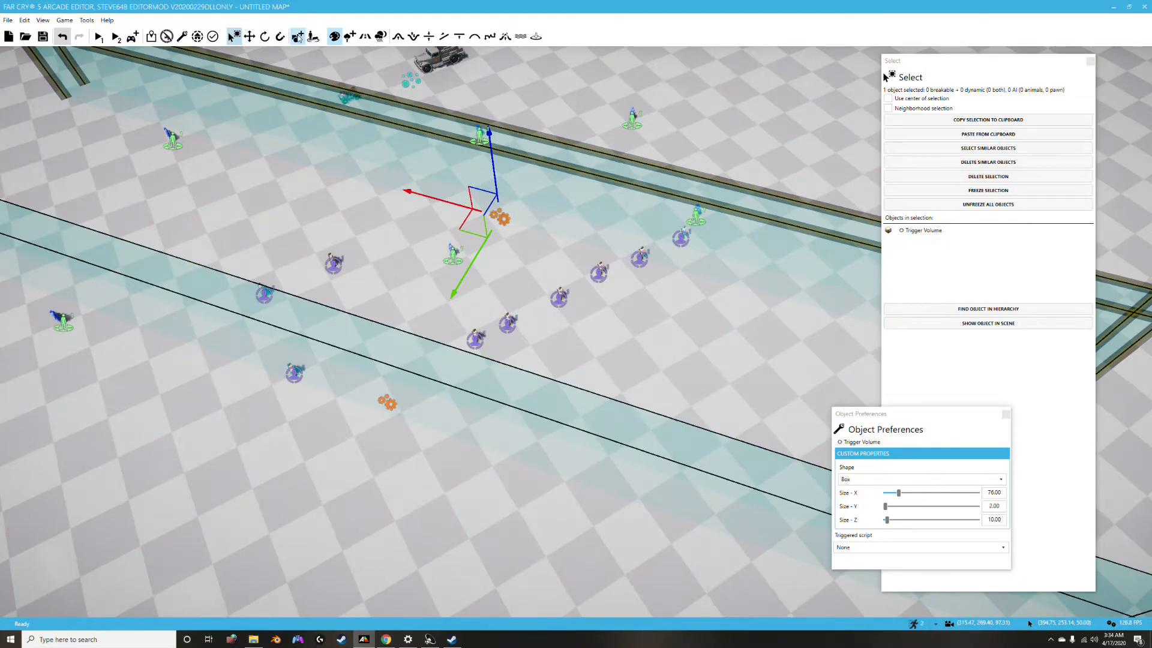
Rotate the copied trigger volume crosswise to the original and shift it sideways among the AI spawn points.
left_click(265, 36)
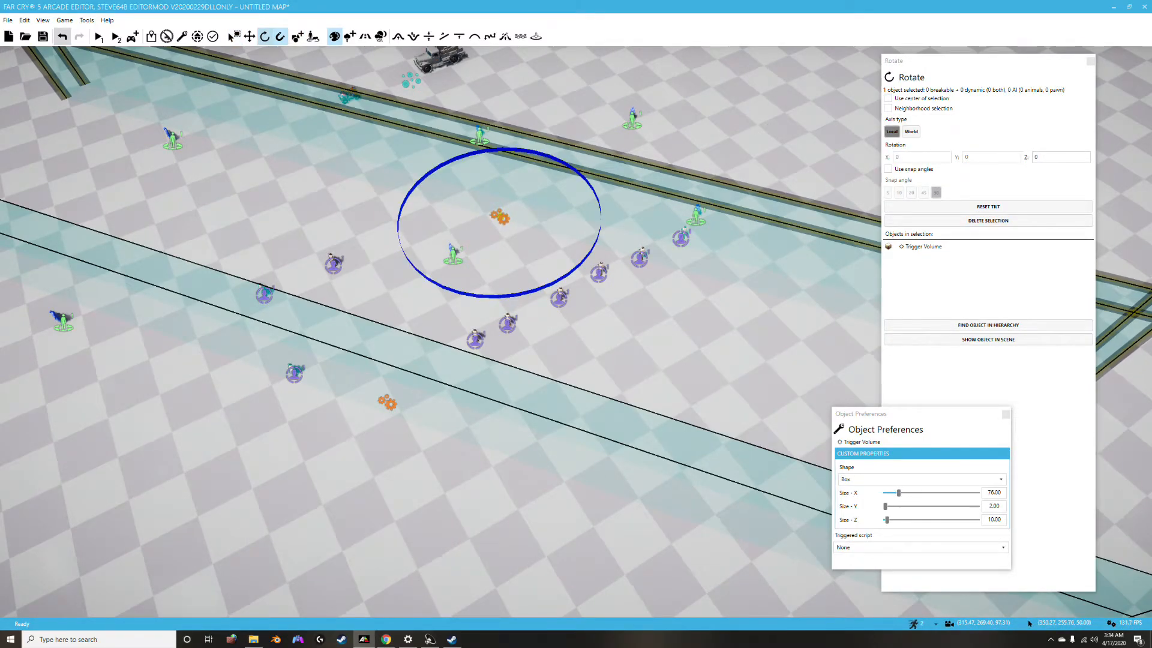
left_click_drag(528, 298, 588, 288)
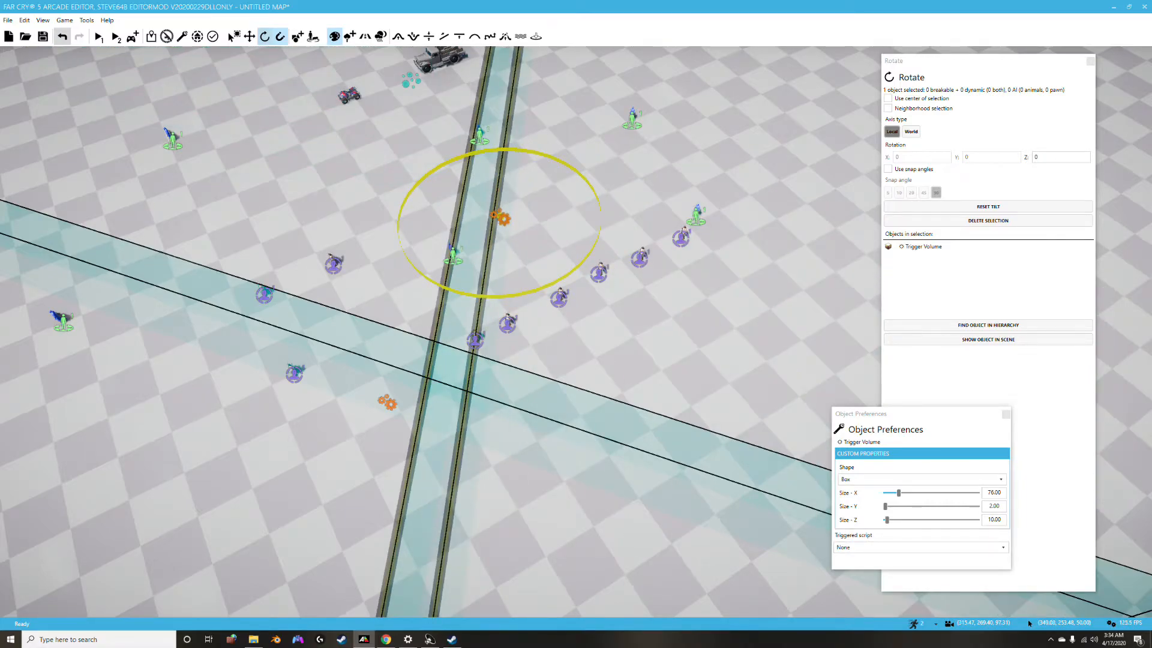
left_click(249, 37)
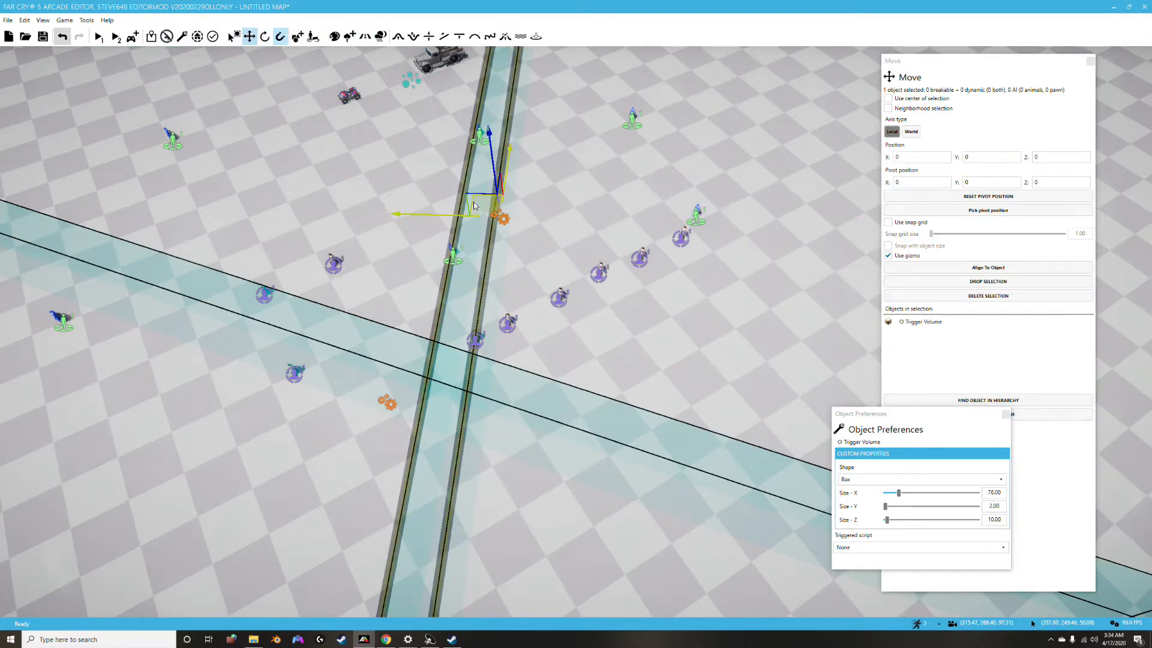
left_click_drag(420, 214, 488, 236)
right_click_drag(487, 237, 780, 237)
right_click_drag(577, 324, 577, 212)
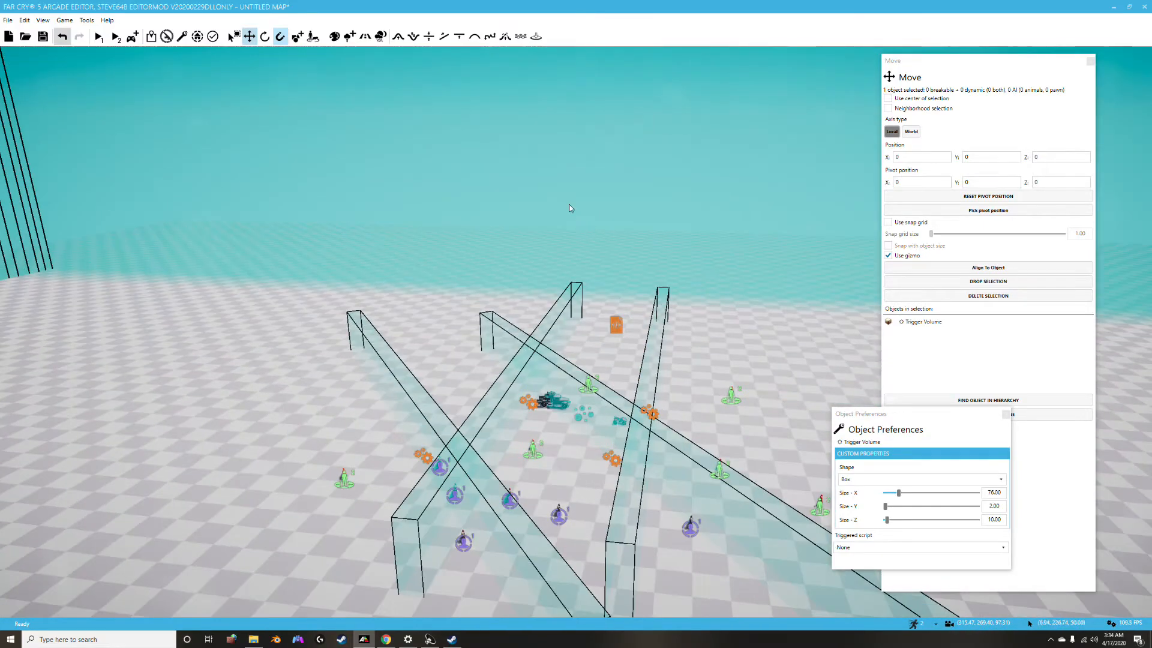
Look over the crossed trigger volumes, the AI spawn points among them and the separate row of trigger icons.
right_click_drag(266, 222, 204, 264)
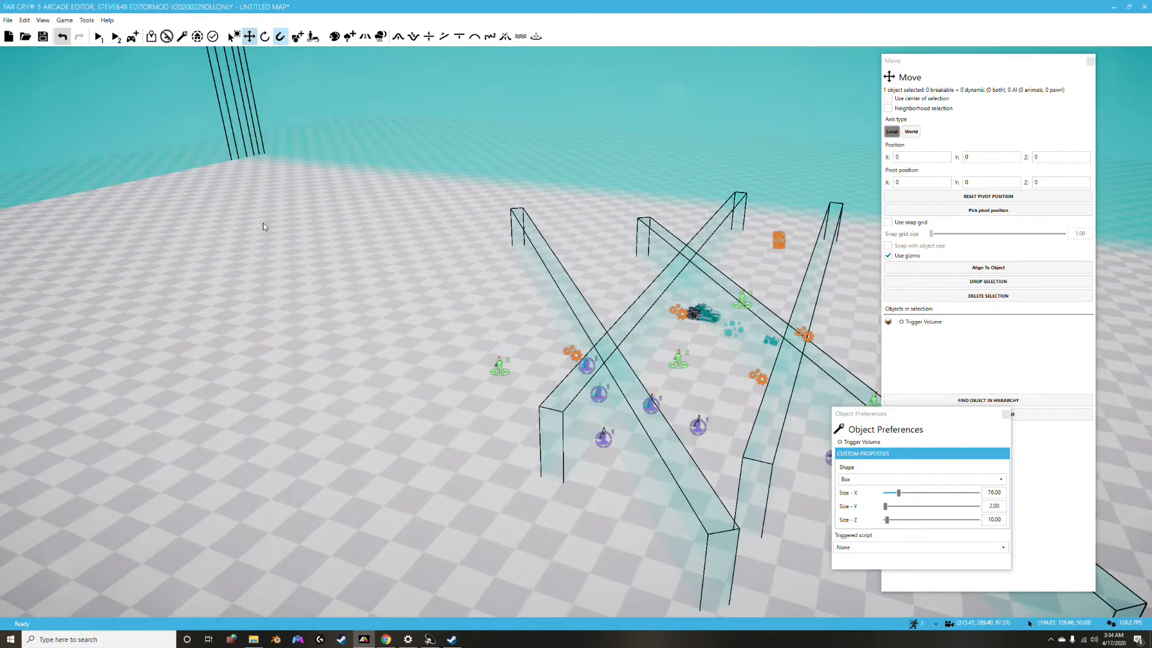
right_click_drag(277, 237, 330, 207)
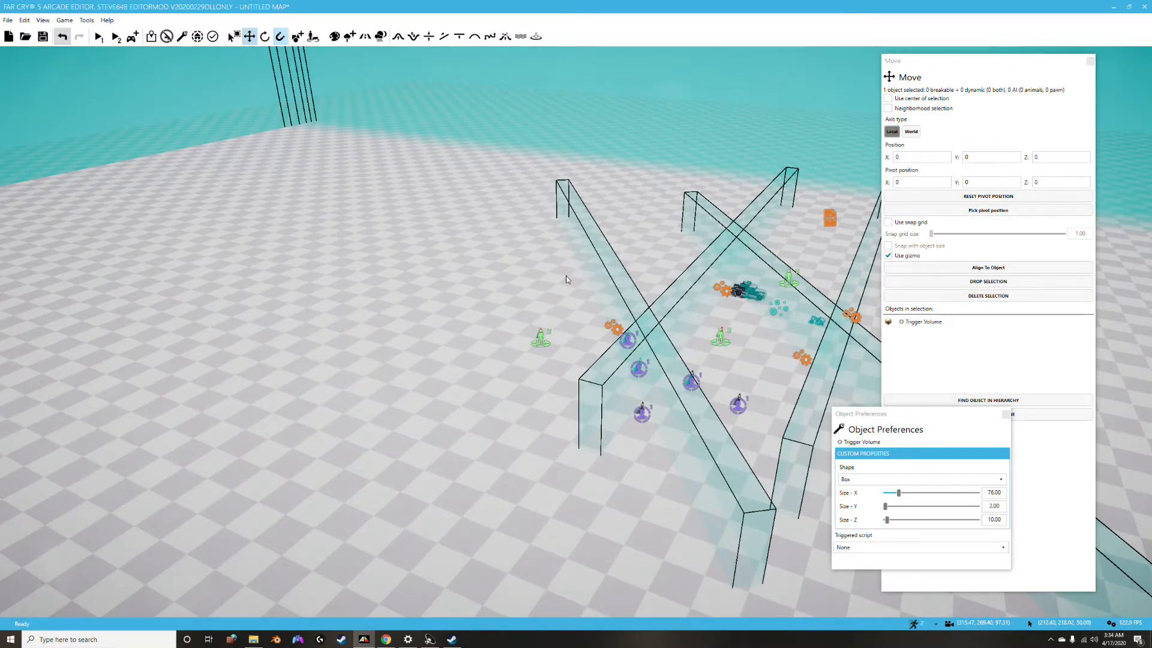
right_click_drag(299, 214, 273, 282)
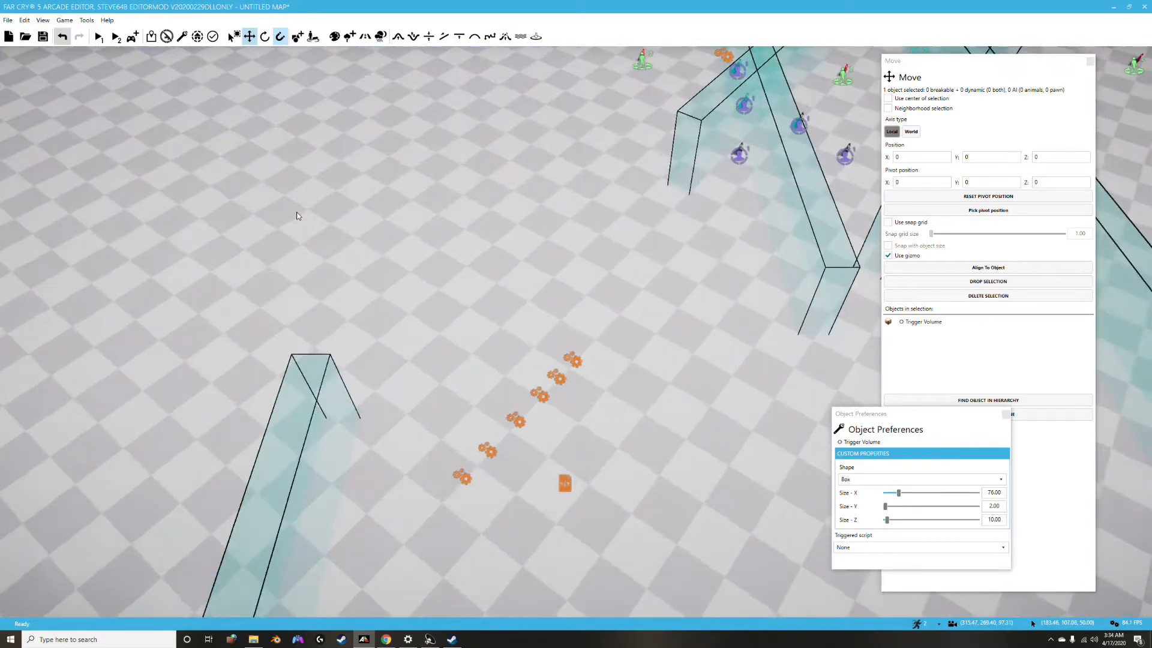
scroll(296, 211, "down", 5)
right_click_drag(292, 203, 336, 302)
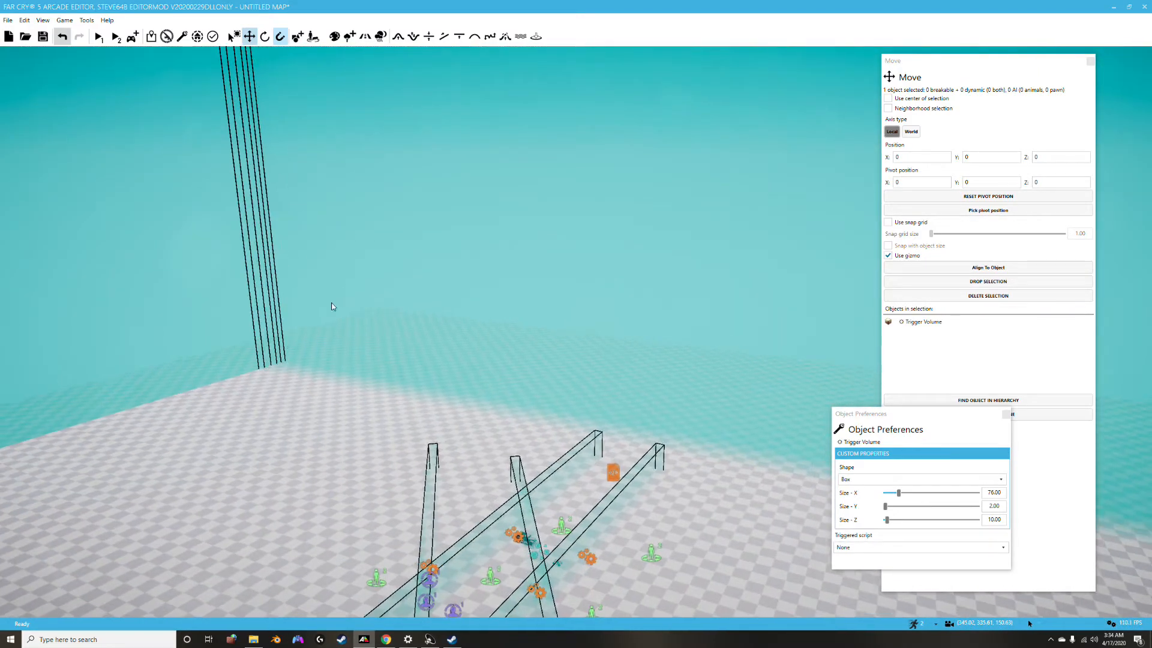
right_click_drag(296, 398, 380, 317)
scroll(534, 299, "up", 2)
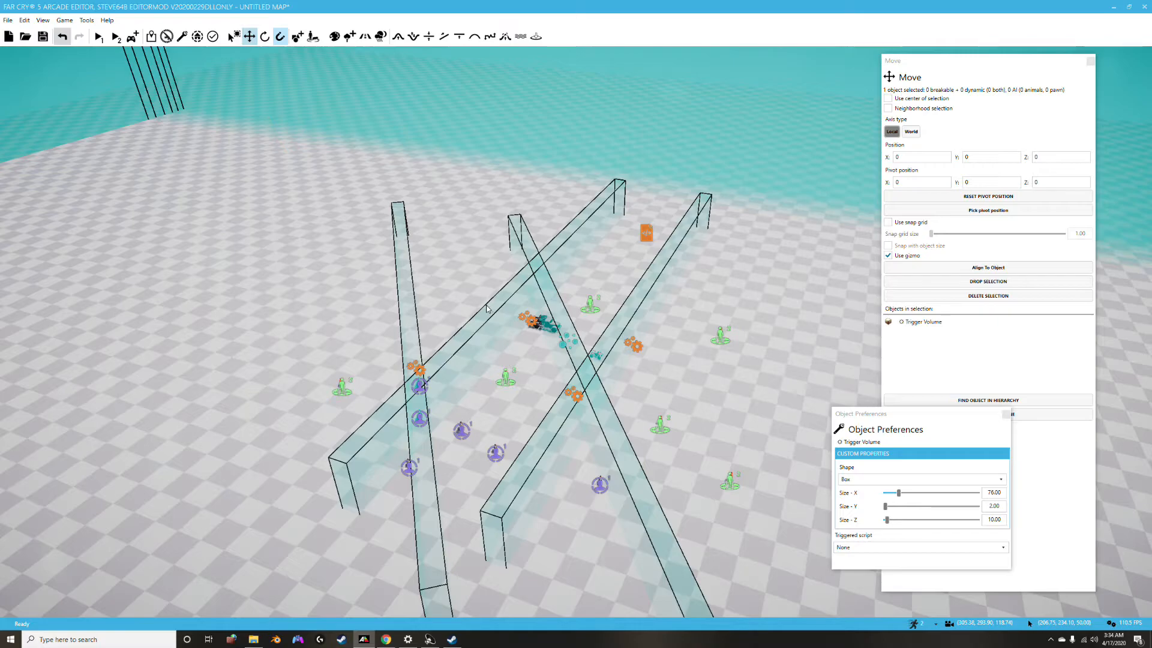
right_click_drag(576, 334, 519, 209)
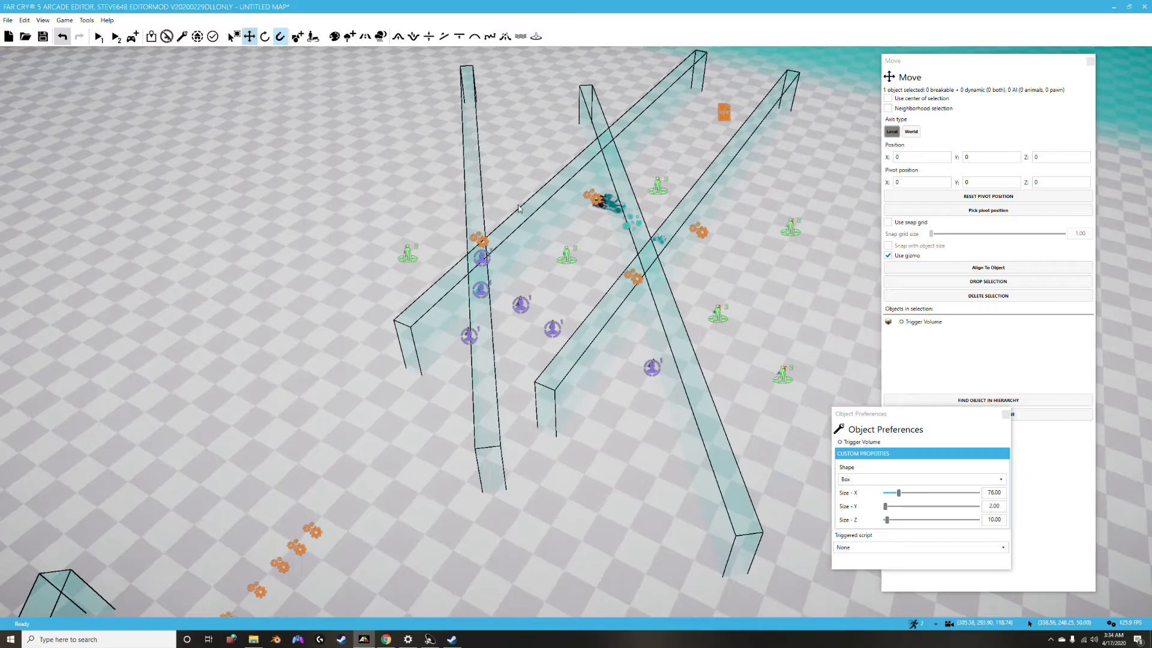
Review the action list of Script - 3 and examine the vehicles and spawn points around the two crossed trigger volumes.
left_click(723, 114)
right_click_drag(387, 258, 168, 309)
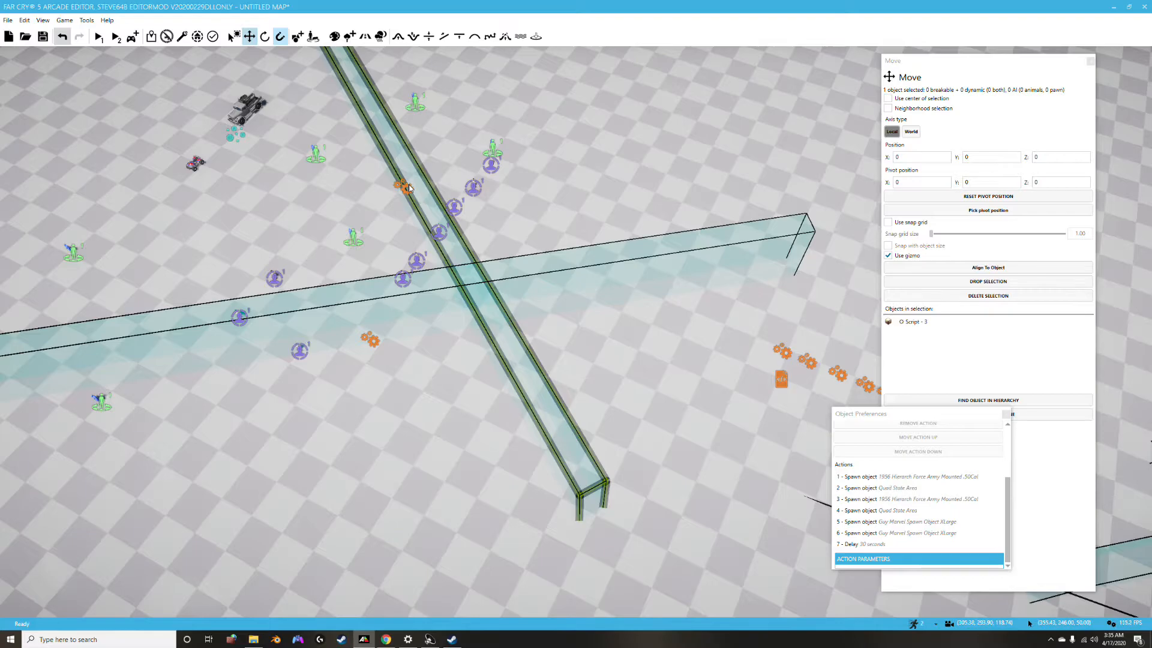
right_click_drag(404, 235, 401, 139)
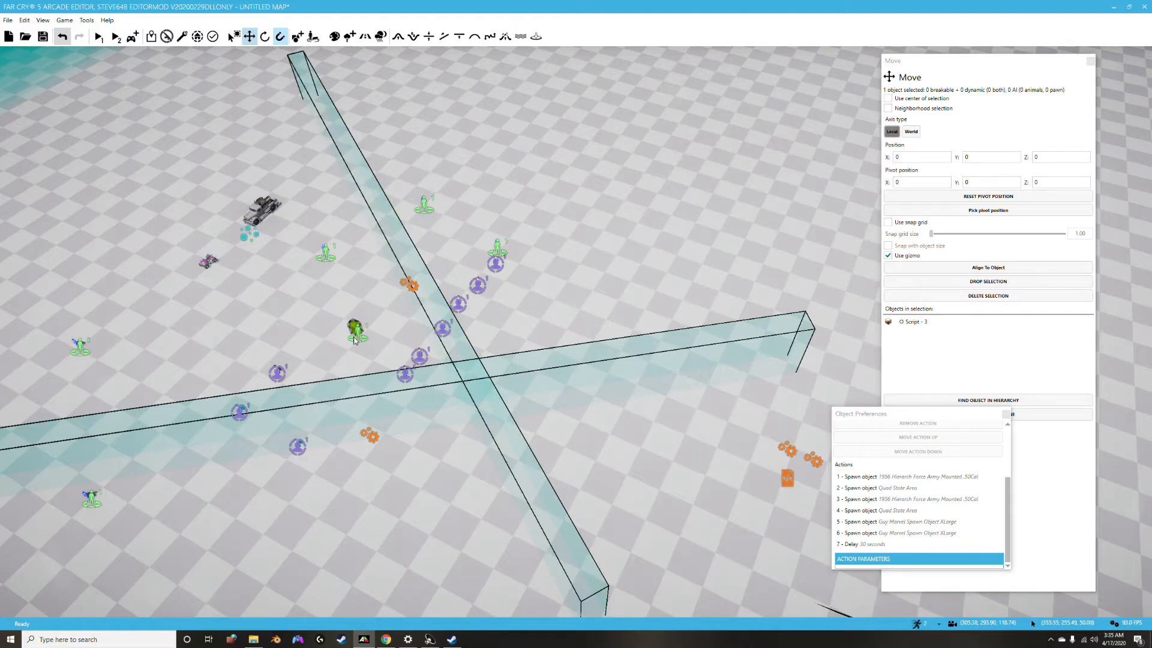
right_click_drag(318, 313, 438, 290)
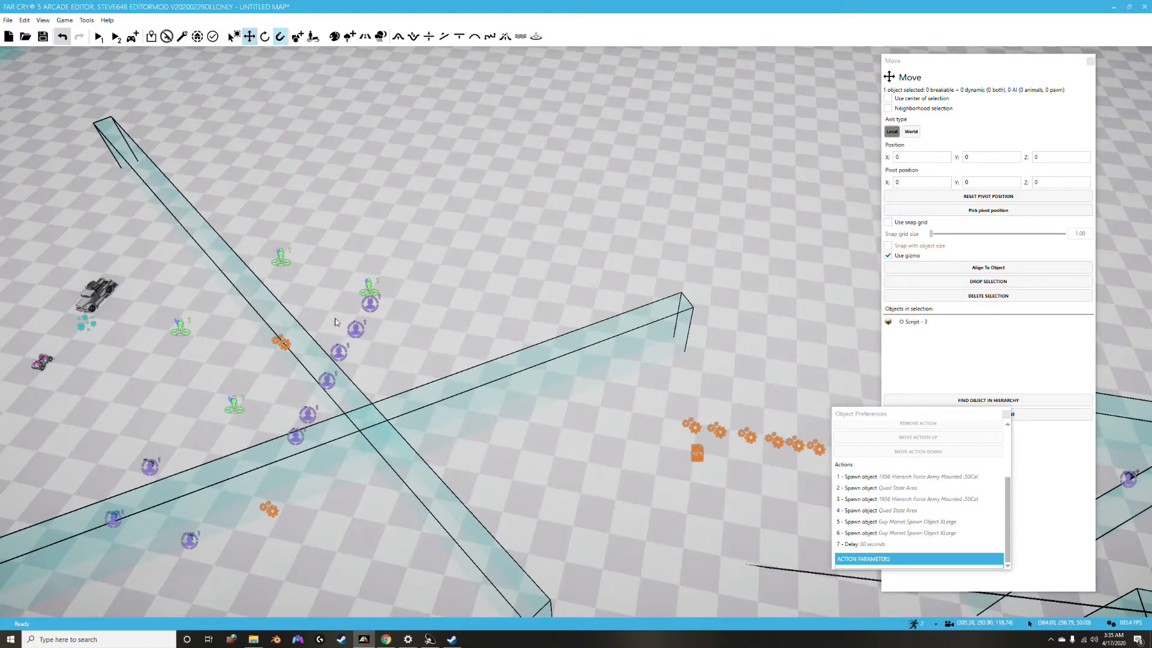
Lengthen the trigger volume that has no script to 255 in X and set its triggered script to Script - 3.
left_click(286, 350)
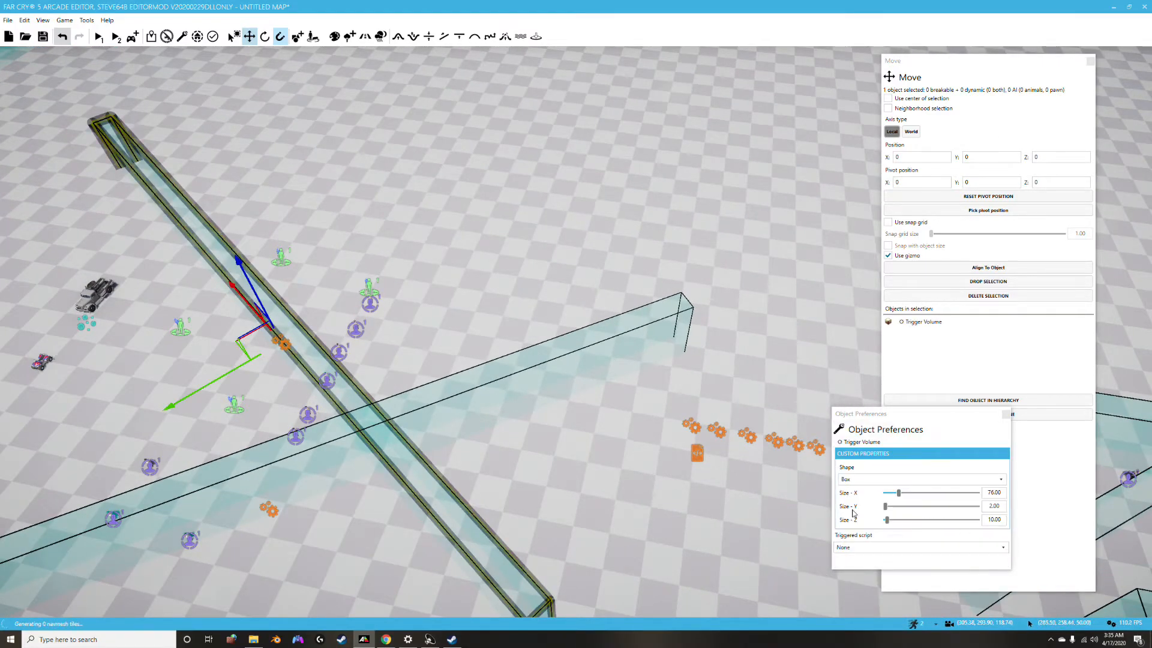
left_click_drag(899, 495, 931, 502)
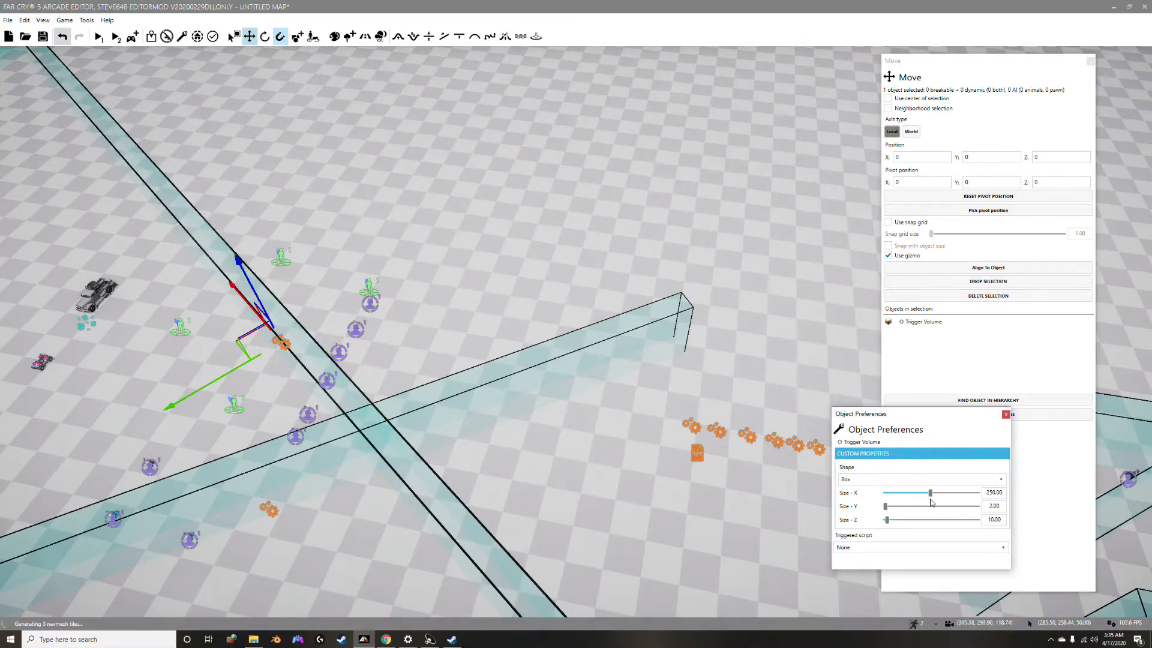
right_click_drag(724, 493, 615, 497)
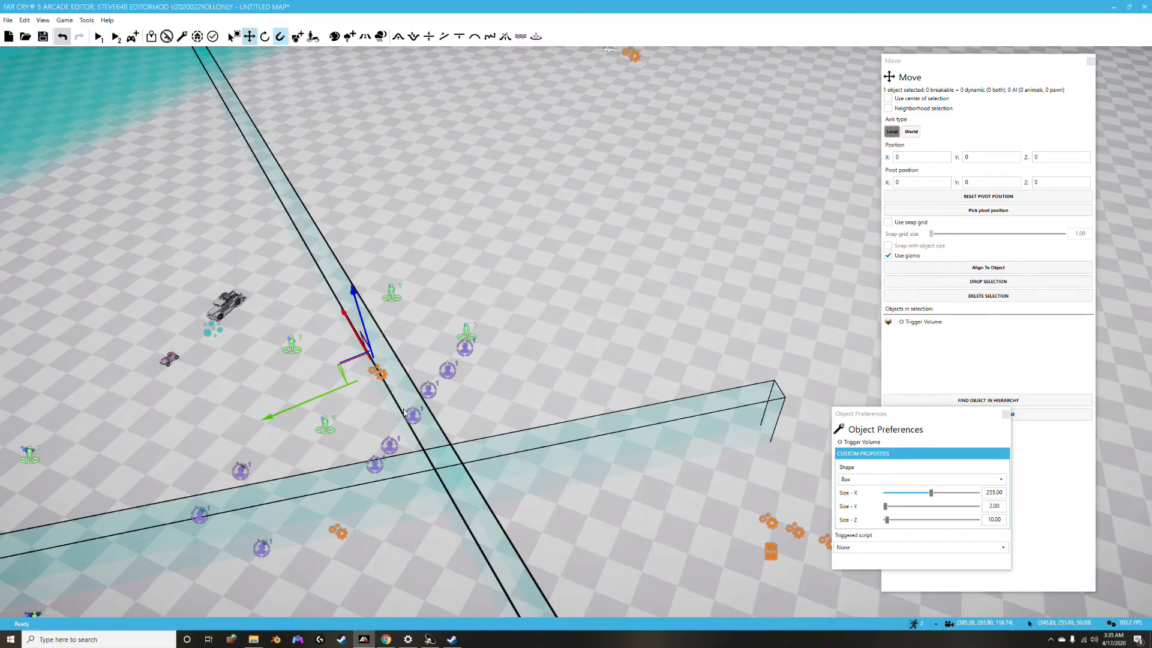
left_click(990, 549)
left_click(912, 583)
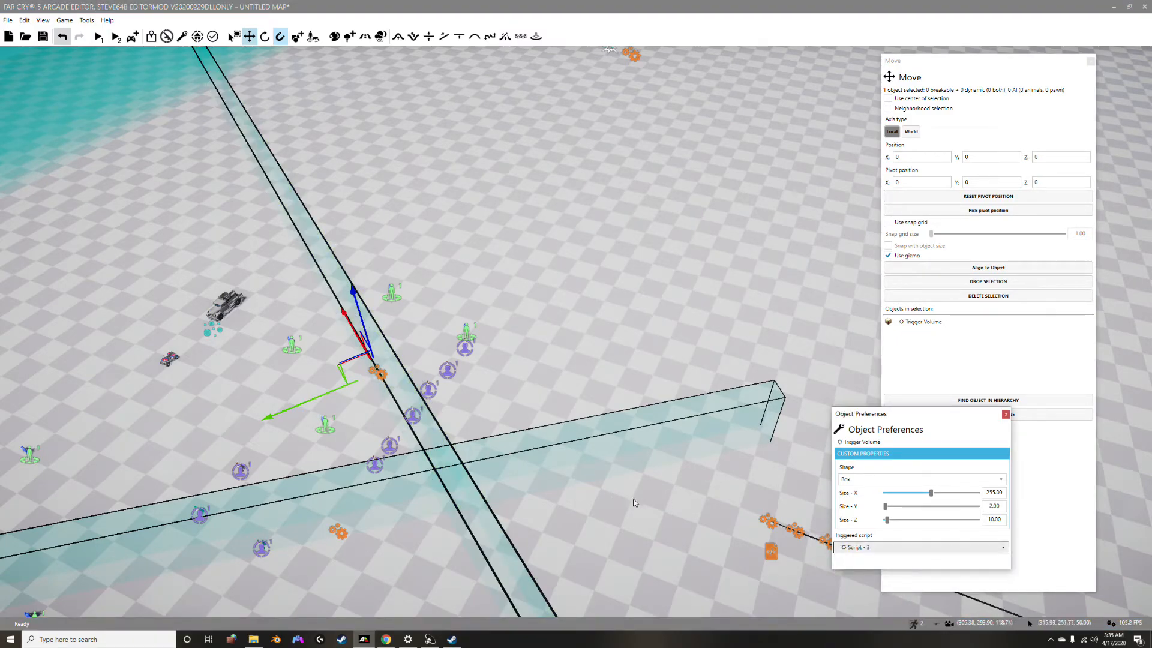
Check the size and triggered script of the shorter crossing trigger volume and compare the two groups of trigger volumes.
left_click(334, 534)
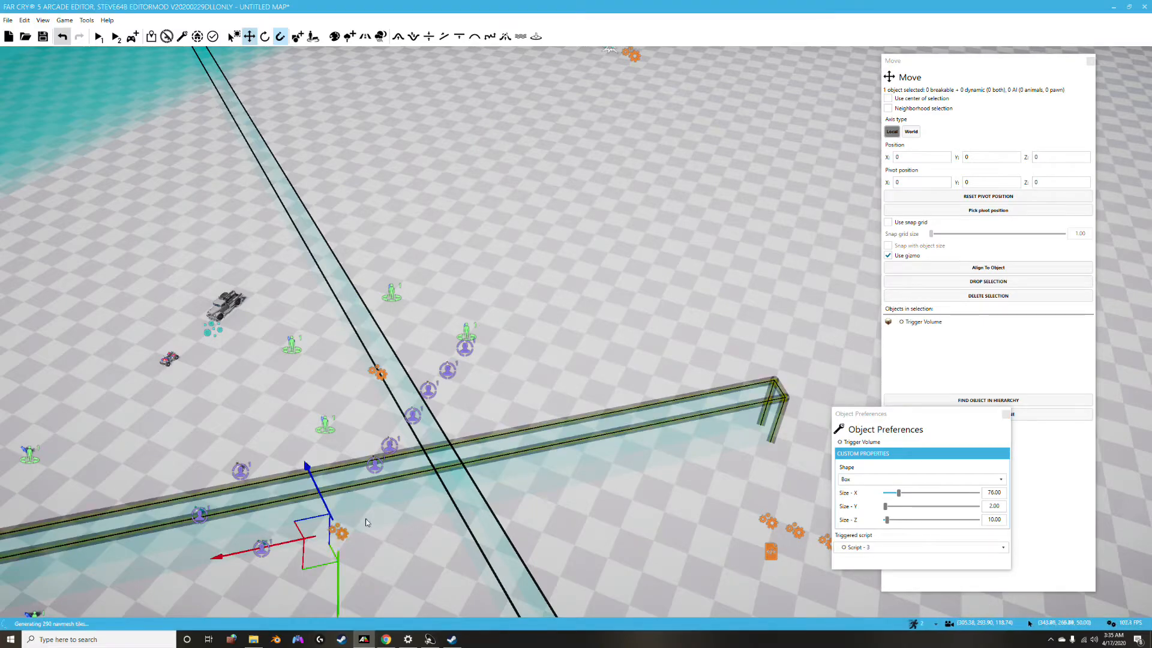
scroll(544, 496, "down", 4)
right_click_drag(544, 495, 688, 450)
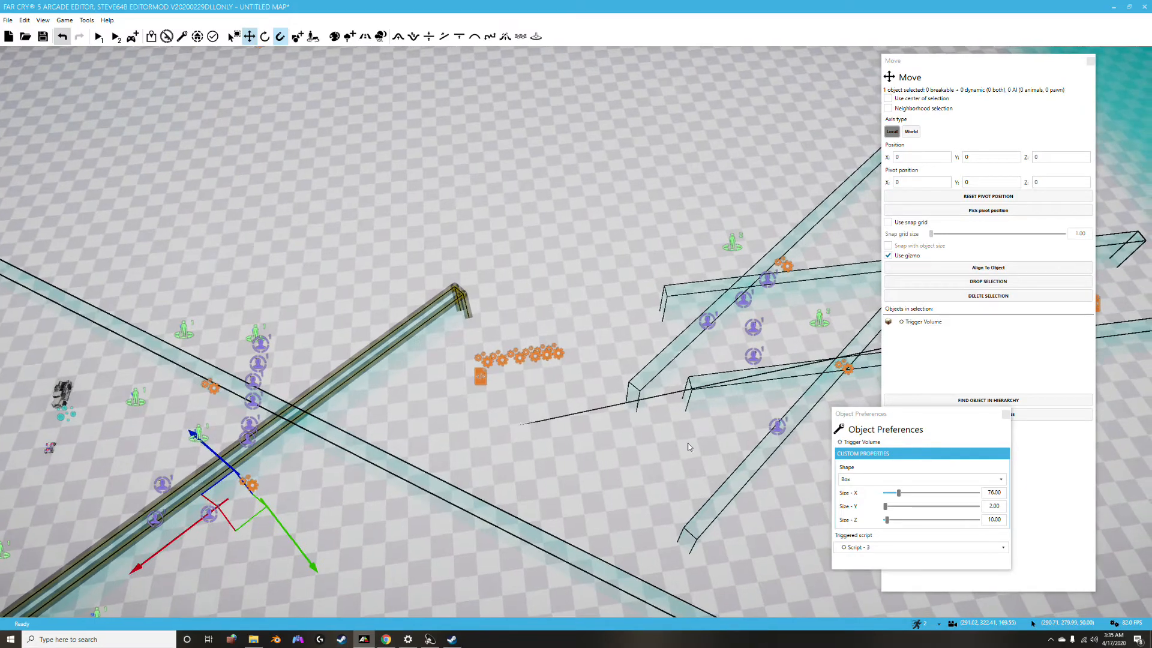
right_click_drag(546, 434, 456, 438)
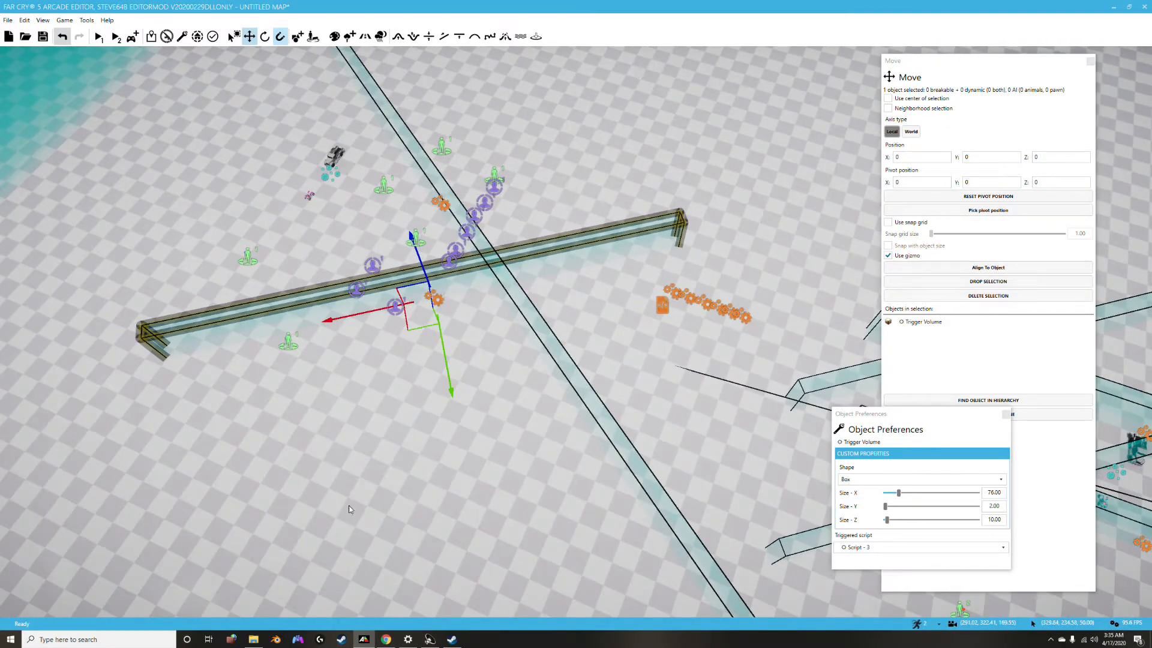
right_click_drag(578, 335, 771, 342)
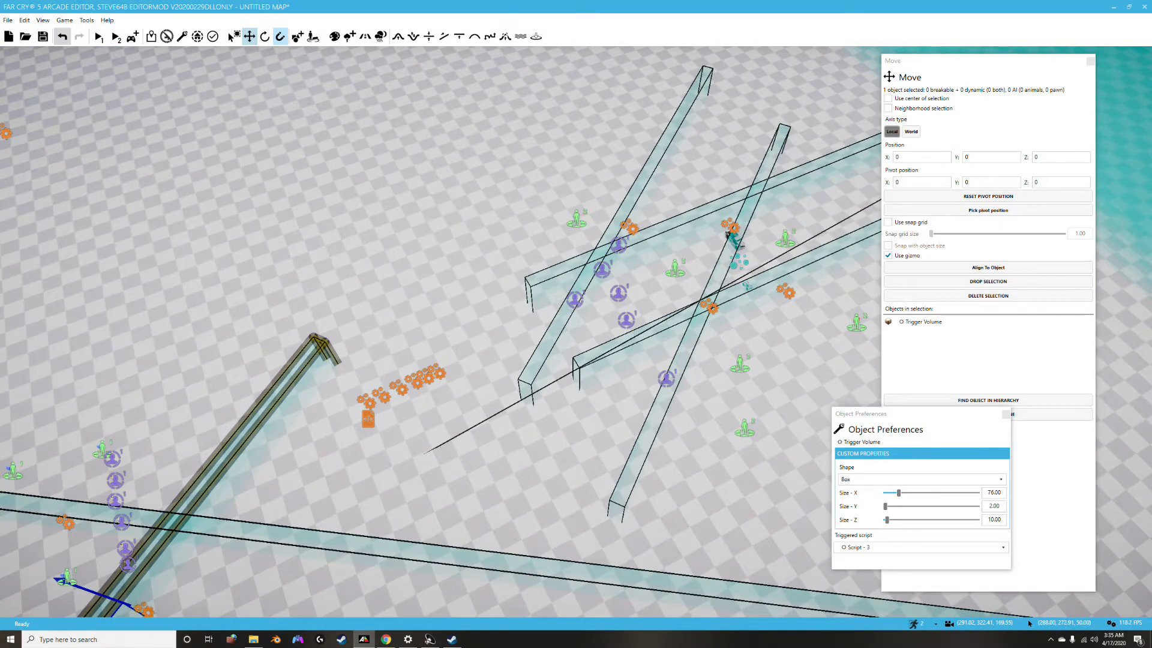
right_click_drag(410, 518, 482, 458)
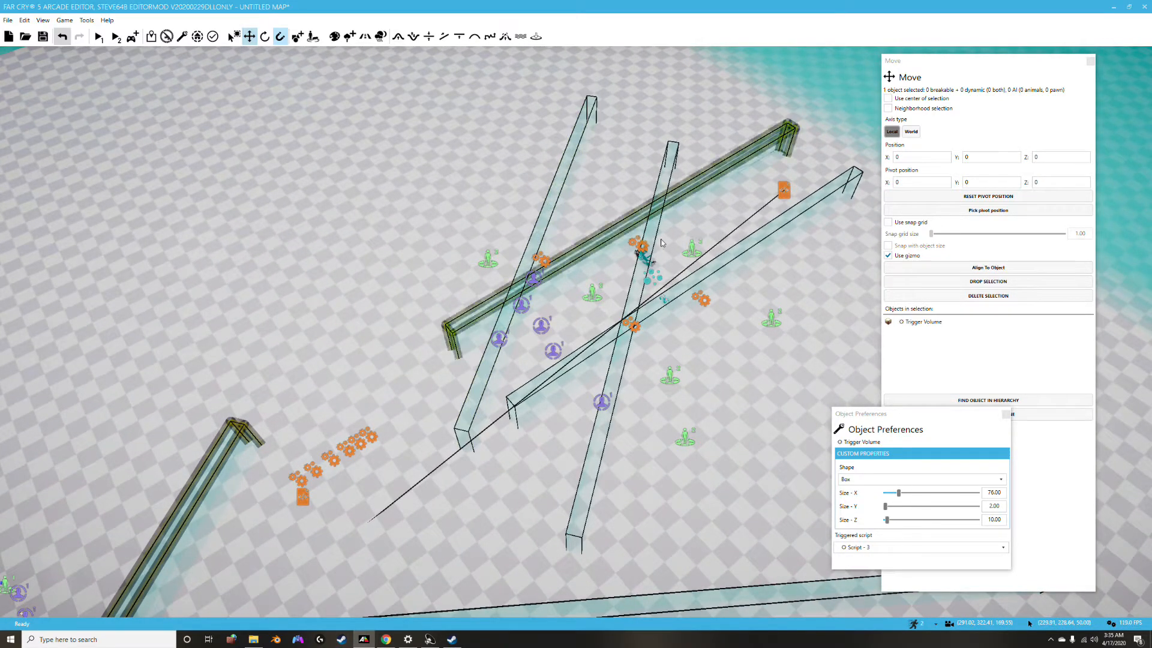
scroll(711, 243, "up", 2)
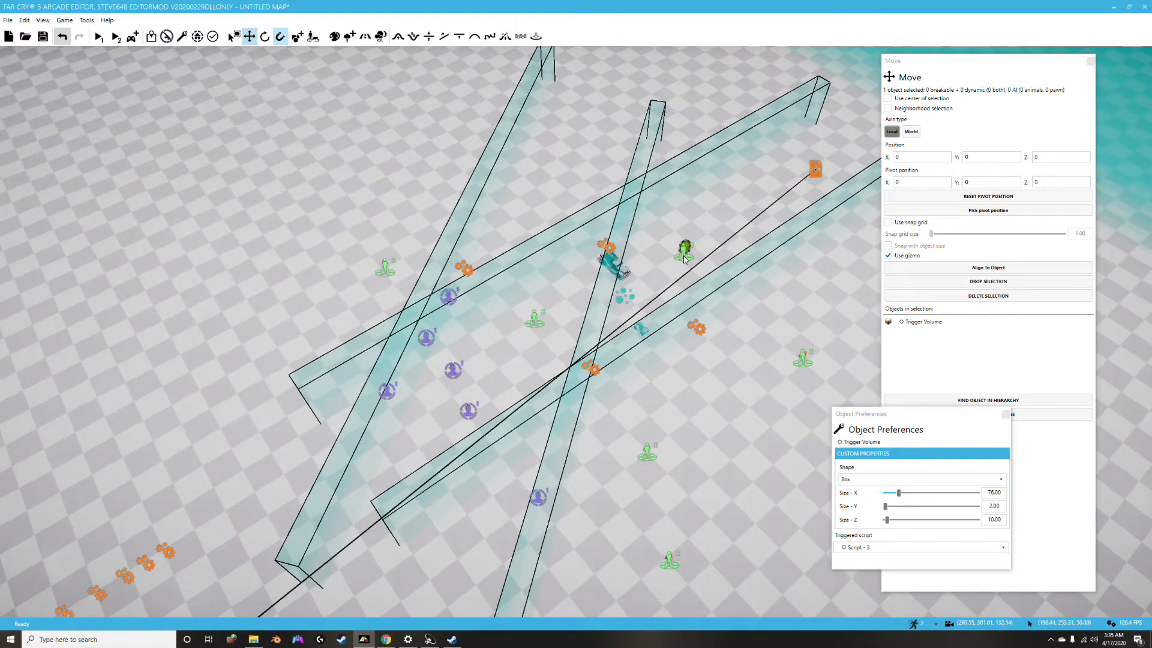
Start a playtest of the map with the Assault loadout and run toward the spawned AI characters.
left_click(120, 39)
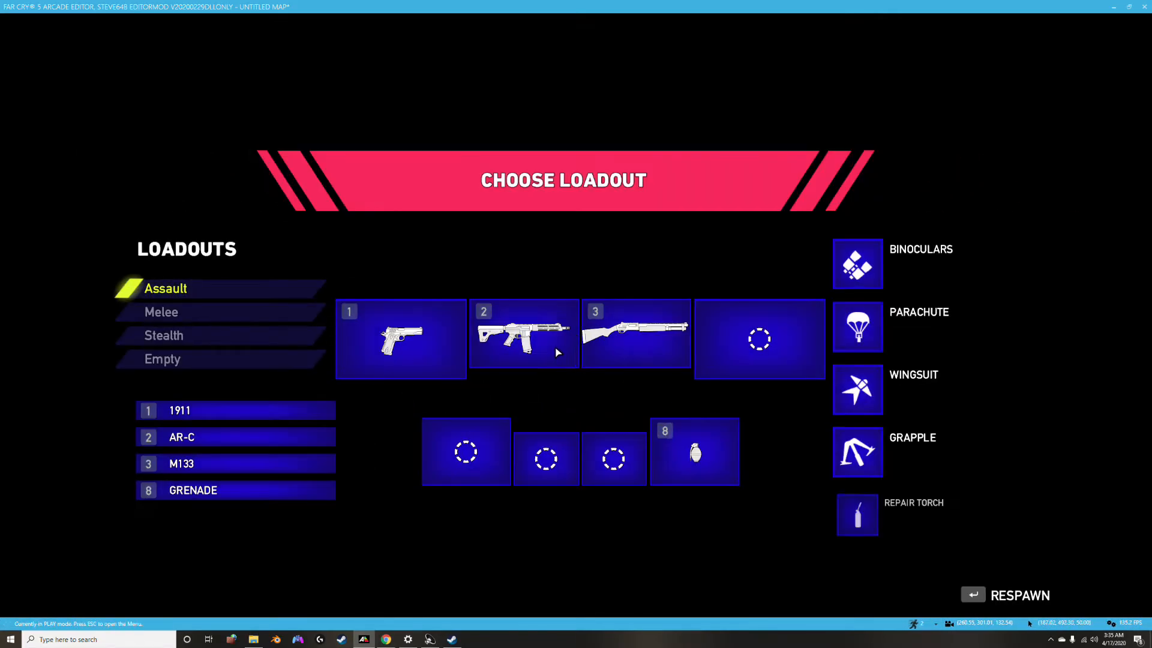
left_click(286, 292)
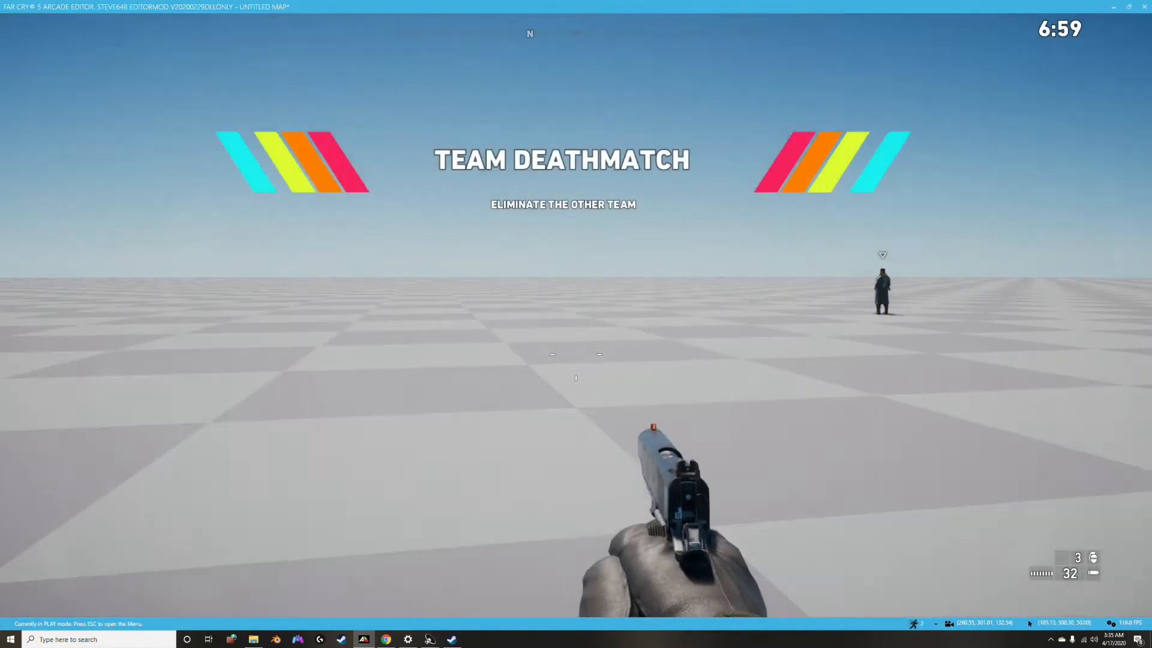
key("shift+w")
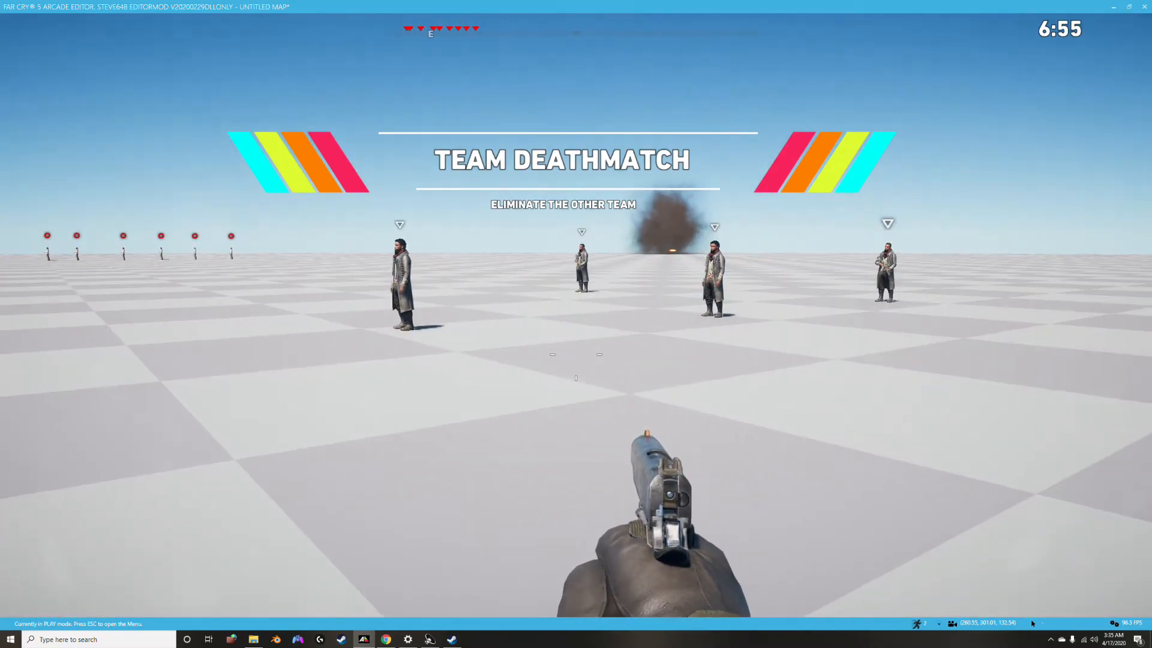
key("shift+w")
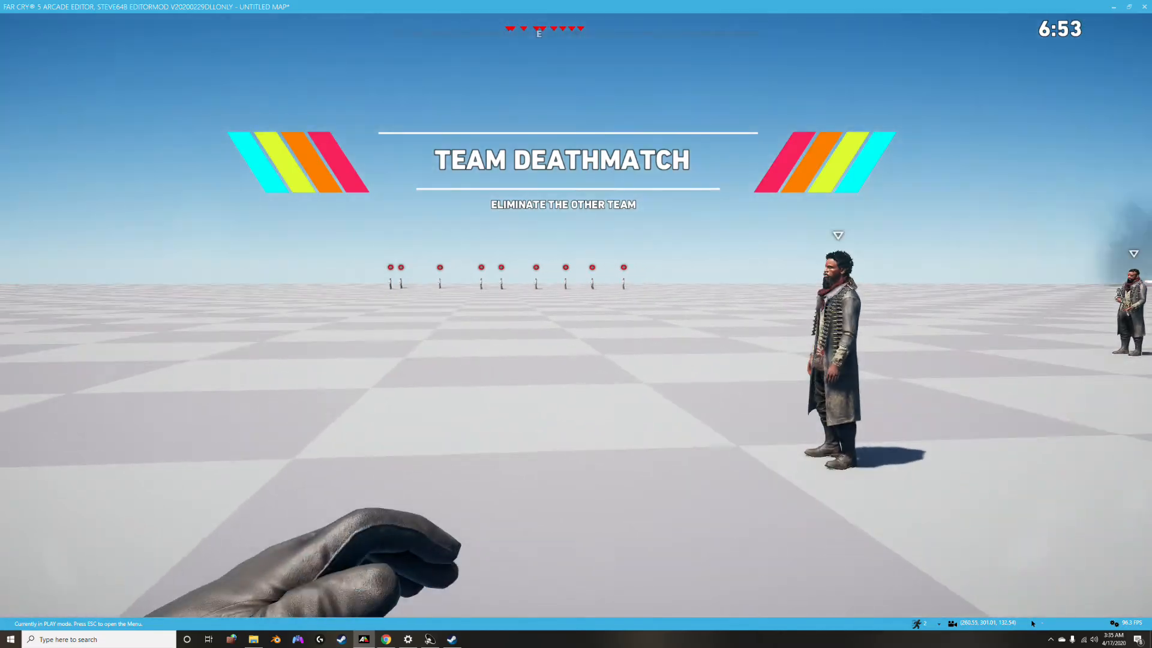
Aim and fire the pistol at the distant enemies to test the AI fight.
right_click(576, 315)
left_click(576, 315)
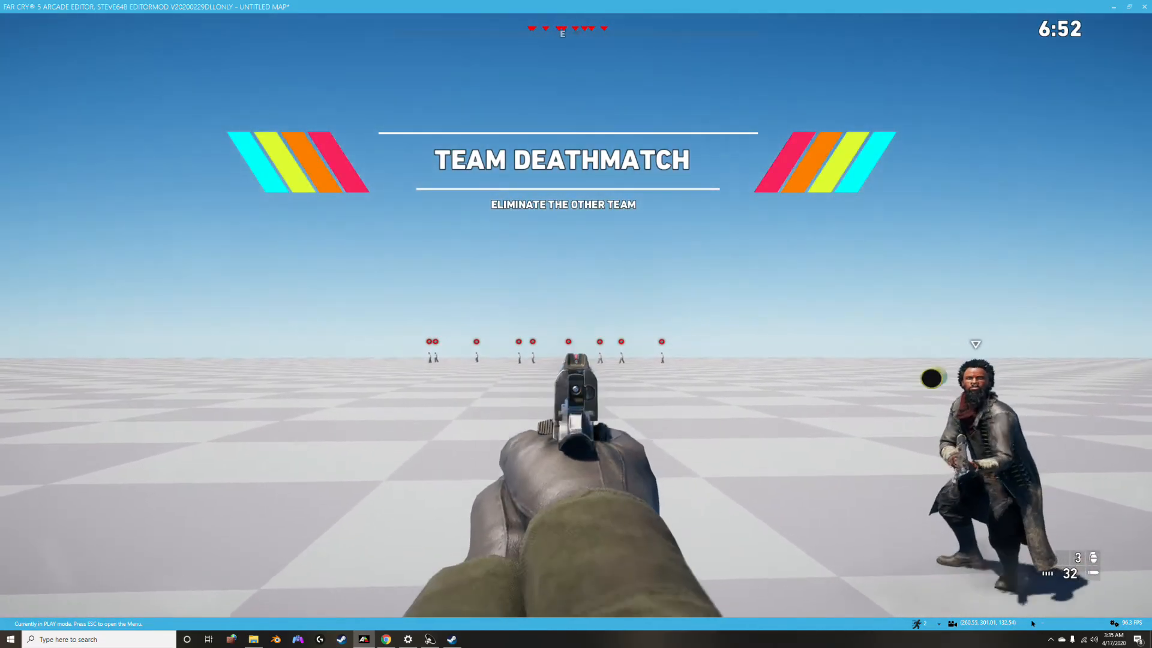
left_click(576, 315)
left_click(576, 315)
left_click(575, 315)
left_click(576, 315)
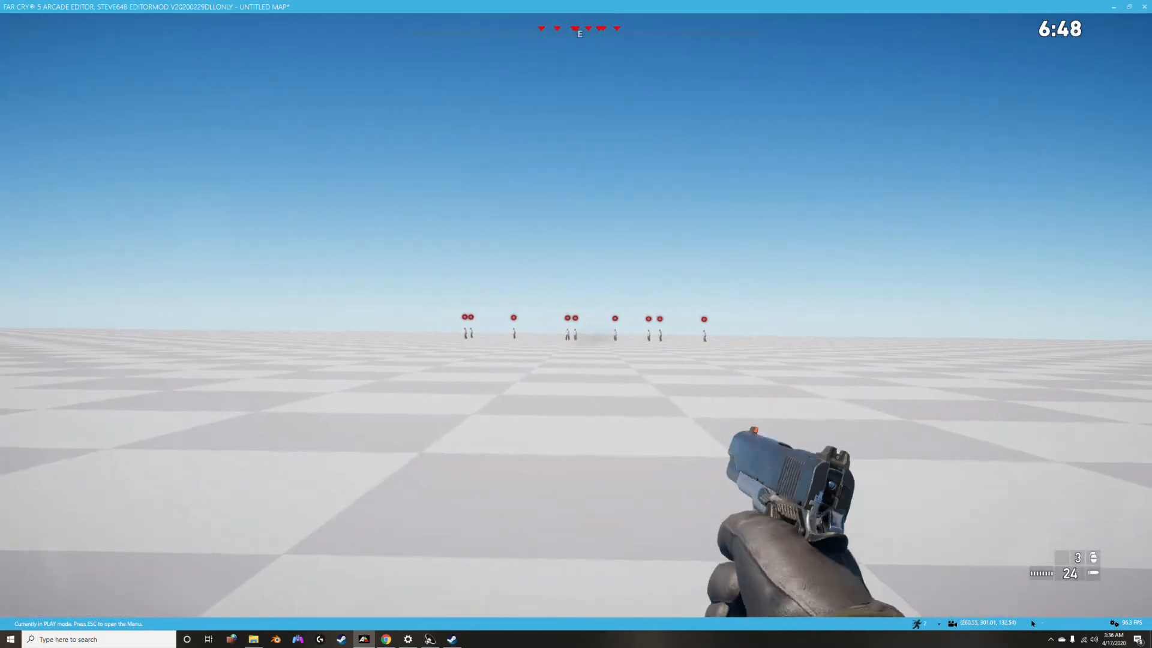
right_click(575, 315)
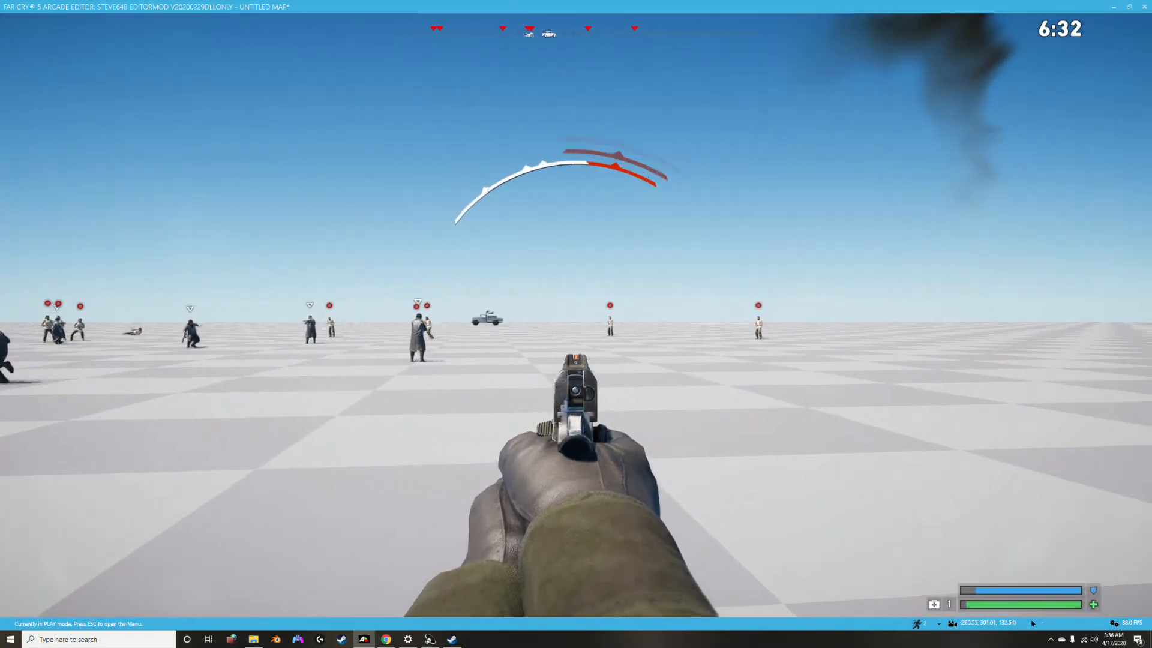
left_click(576, 358)
left_click(575, 358)
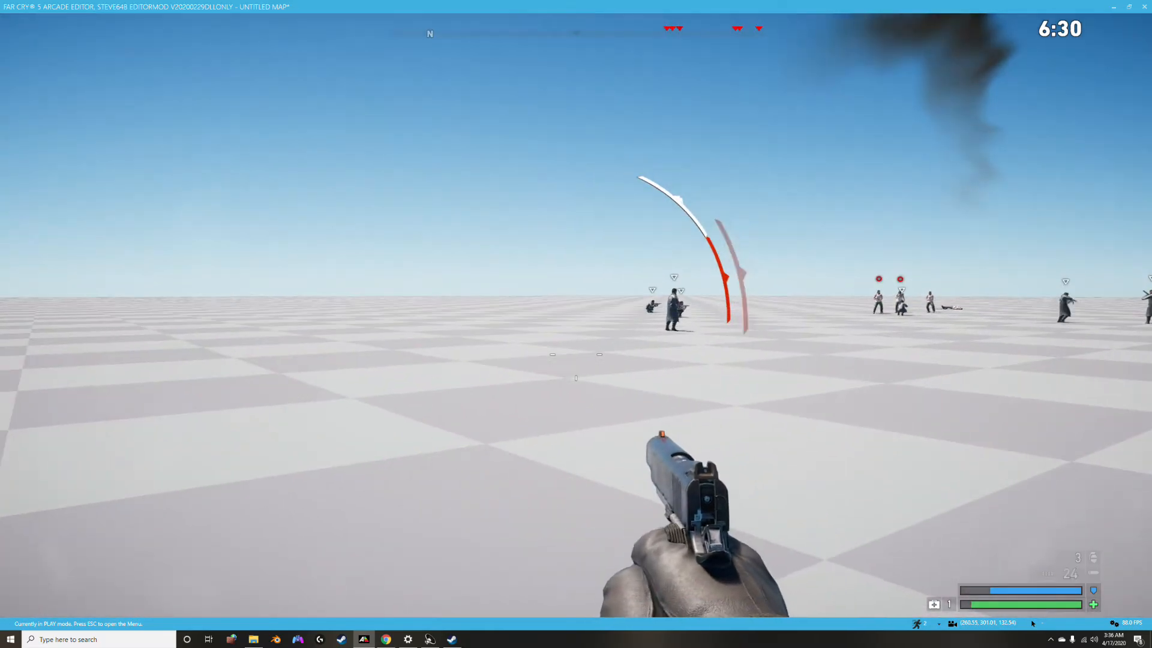
Run across the map to test the spawning of more enemies and vehicles, and return to the Arcade editor.
key("shift+w")
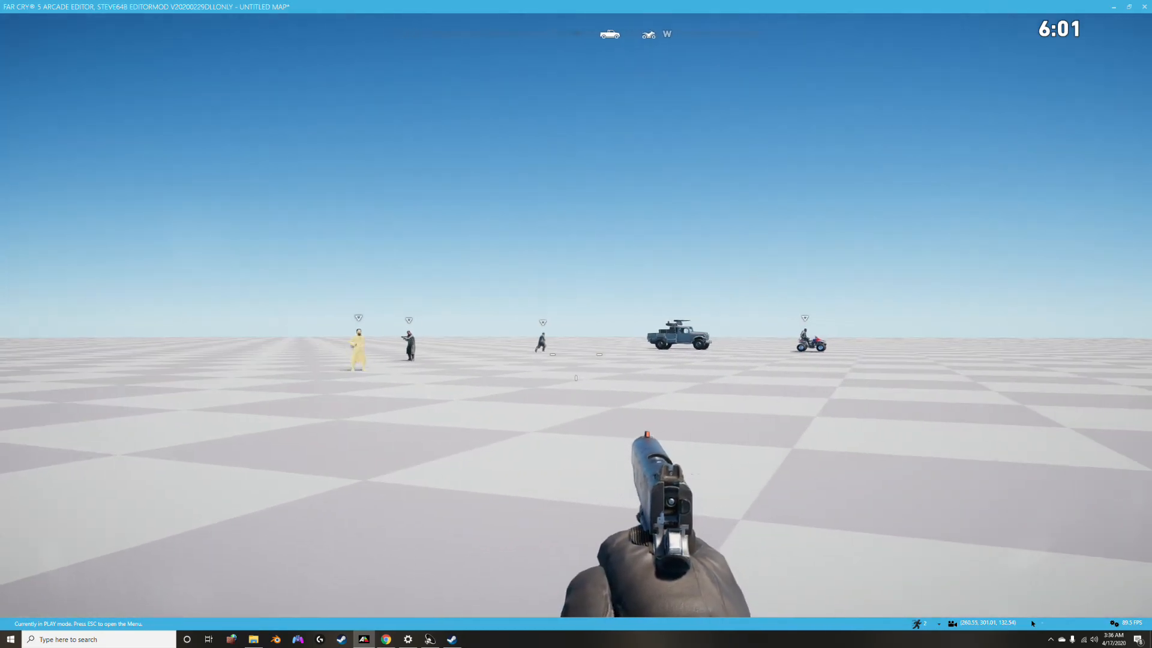
key("shift+w")
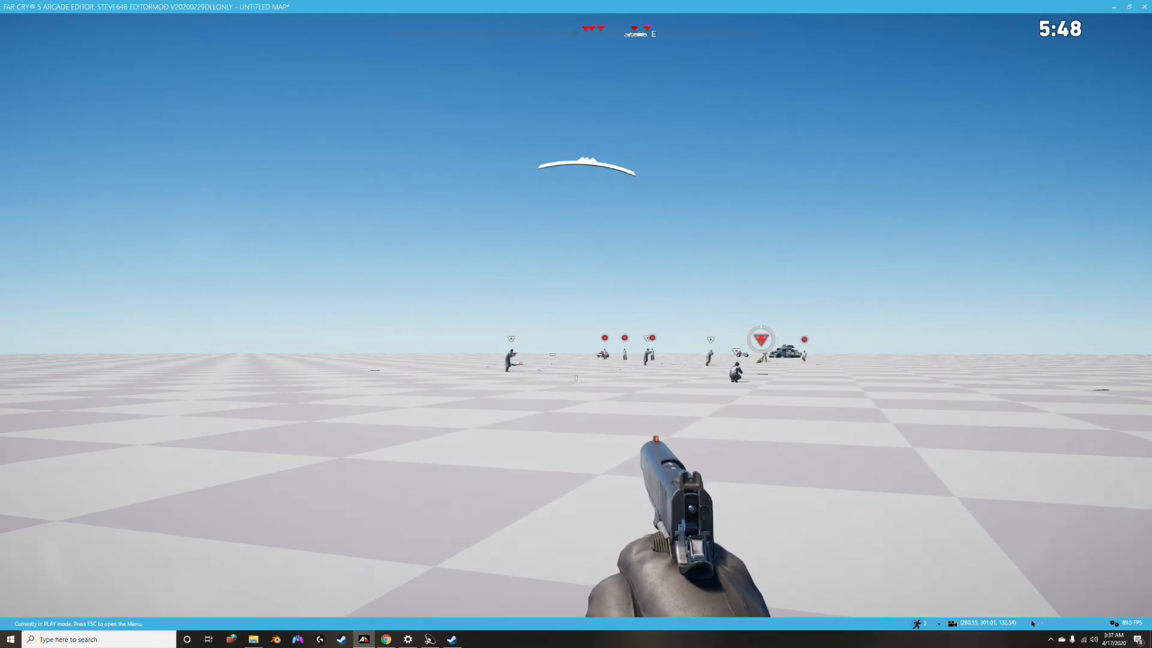
key("Escape")
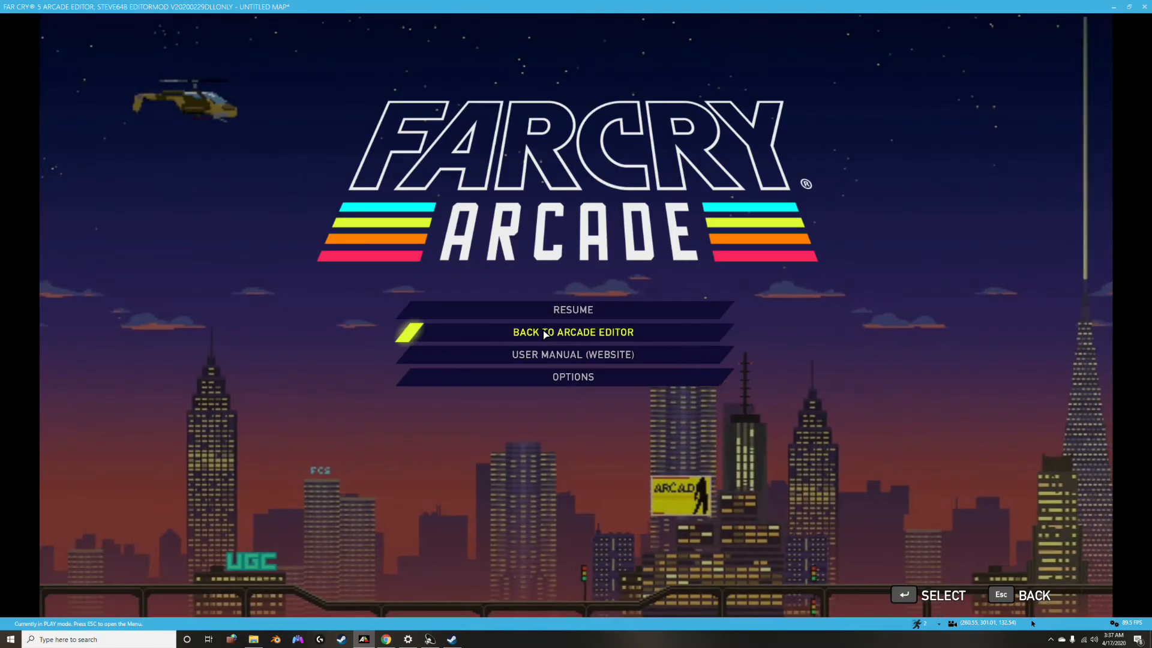
left_click(543, 331)
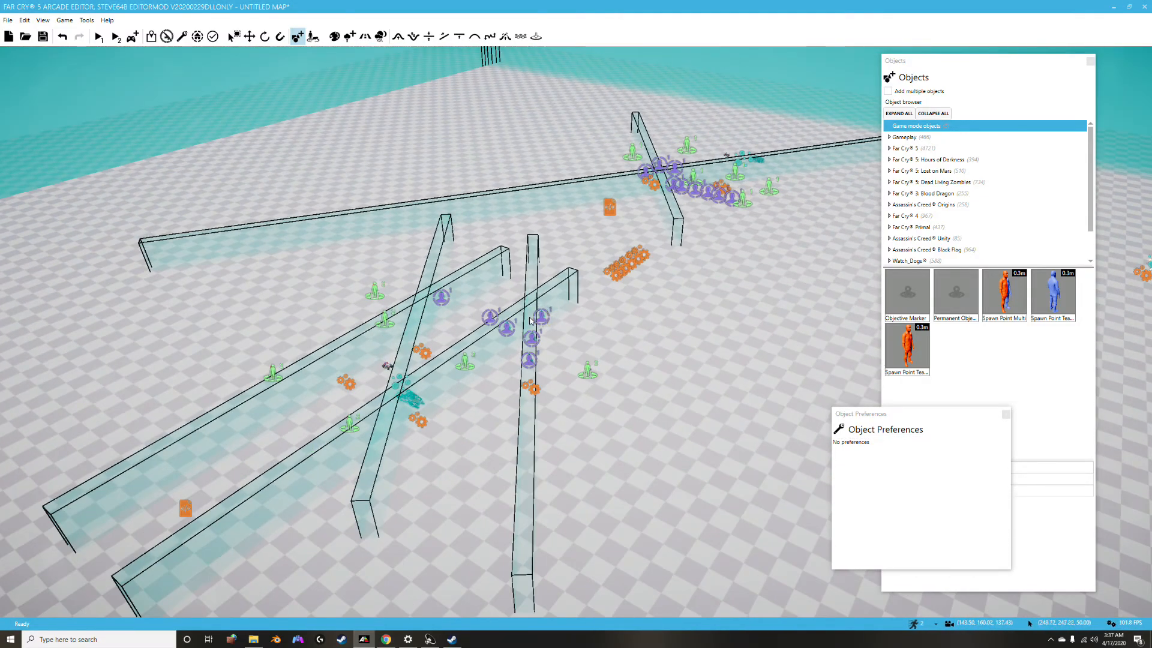
Look over the trigger volumes and scripts again and examine the truck and quad among them up close.
right_click_drag(530, 321, 517, 310)
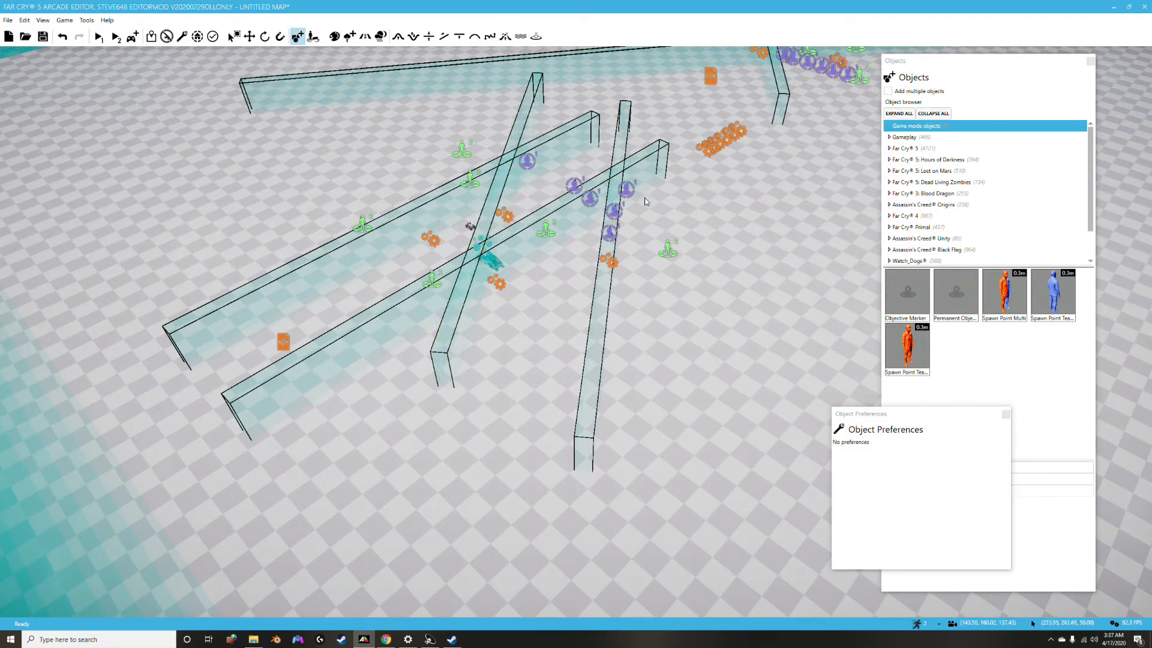
right_click_drag(544, 240, 651, 139)
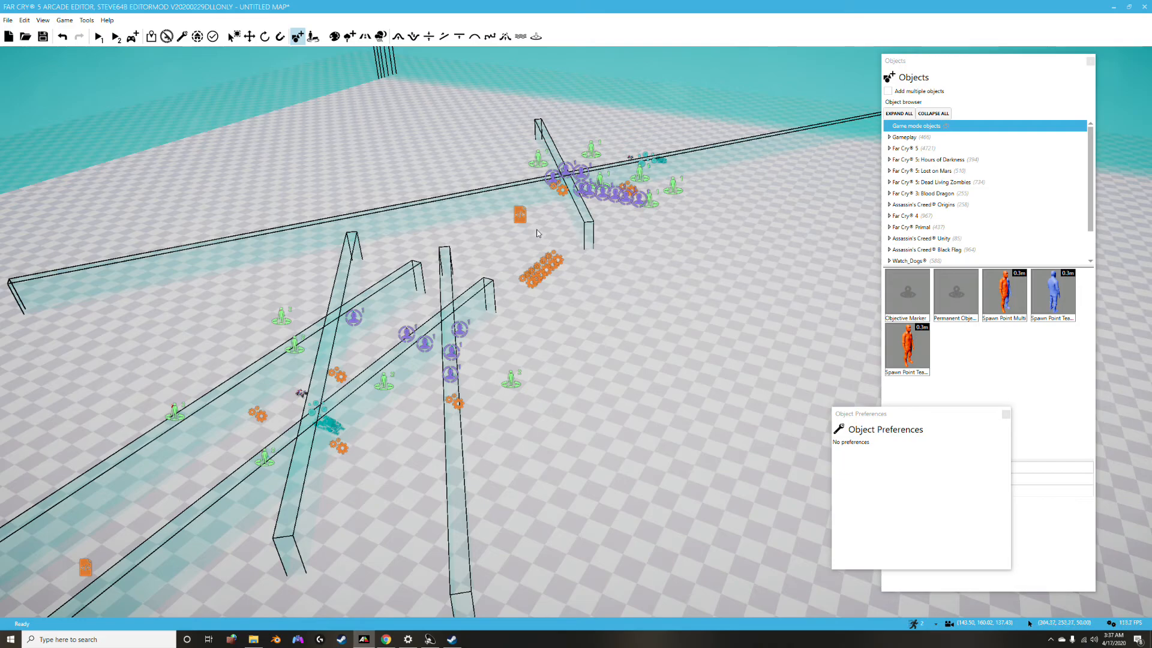
right_click_drag(524, 234, 296, 292)
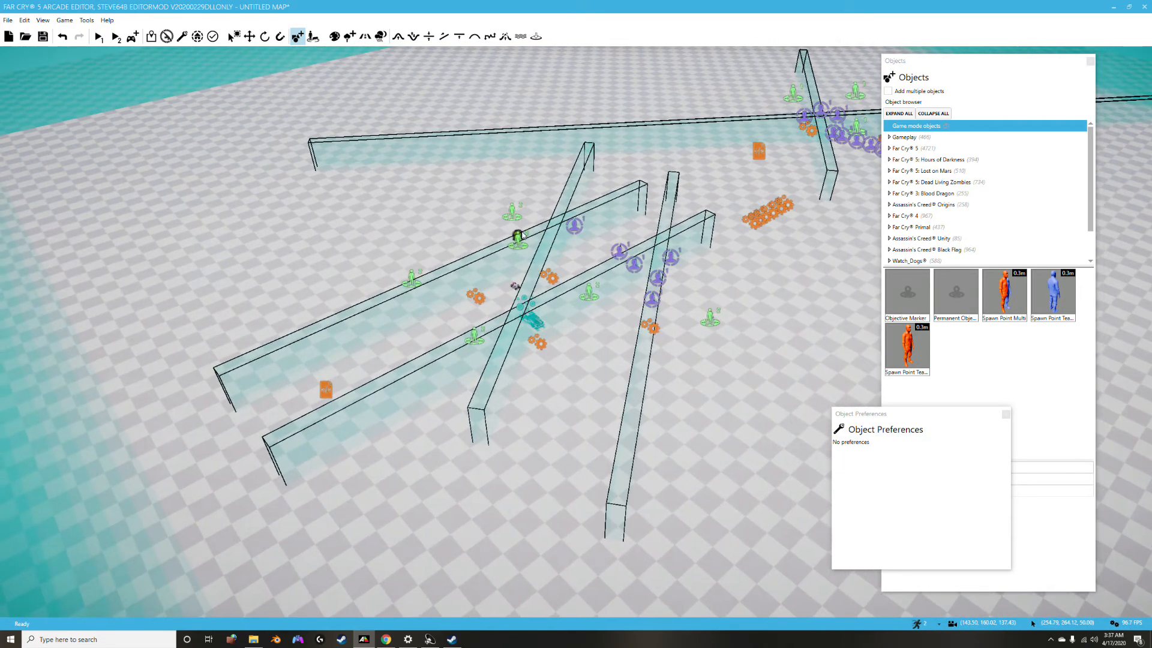
scroll(524, 228, "up", 5)
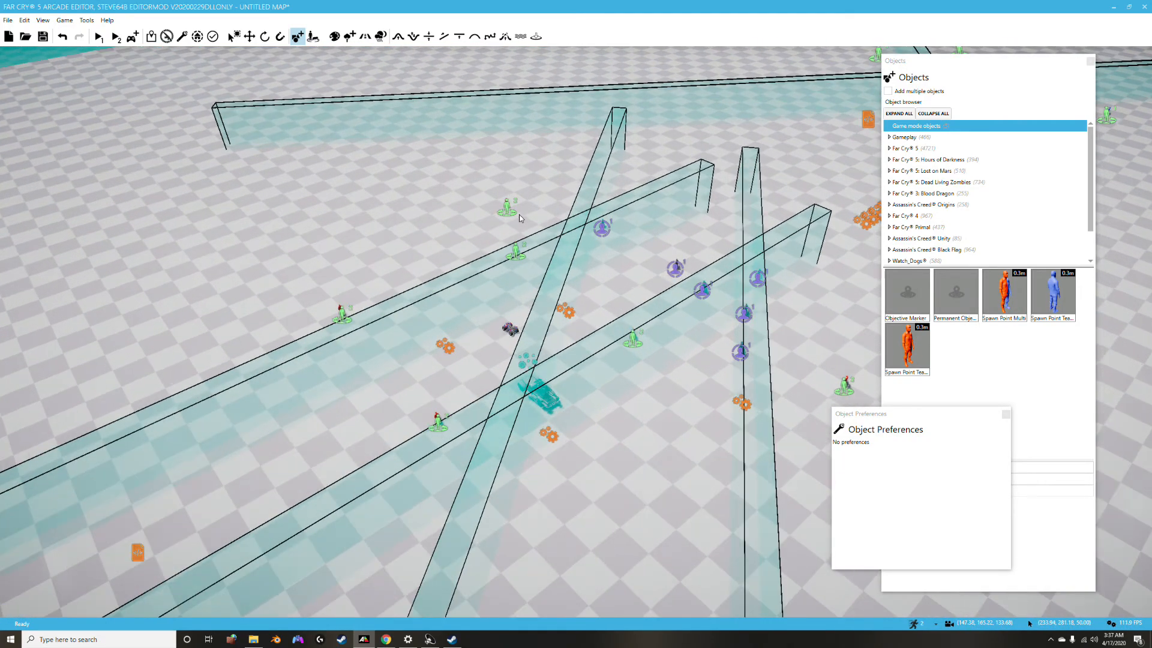
scroll(520, 204, "up", 3)
scroll(517, 178, "up", 6)
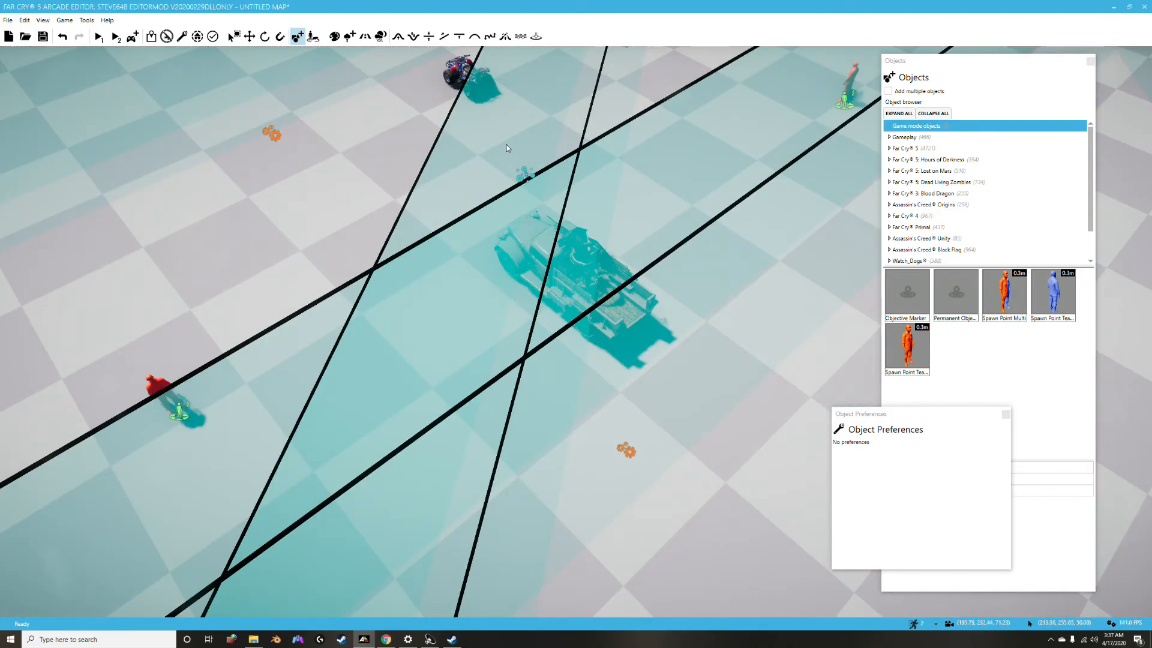
right_click_drag(507, 145, 414, 42)
scroll(508, 145, "up", 5)
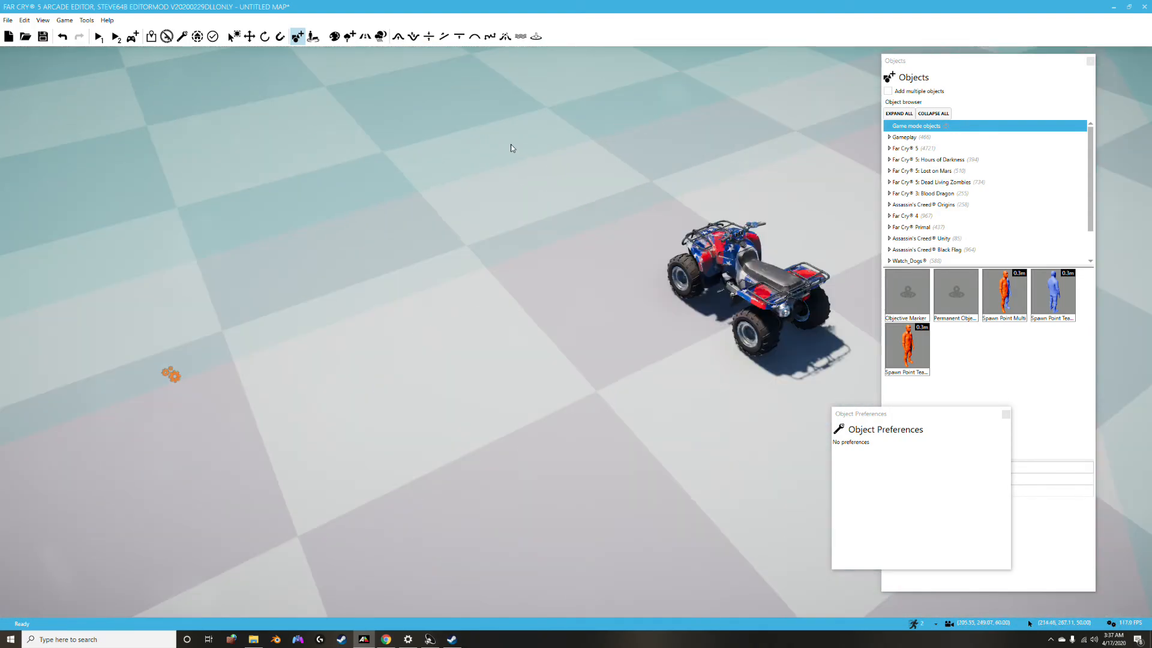
Raise the quad above the ground and lower it back onto the floor.
left_click(732, 226)
left_click_drag(756, 236, 777, 125)
right_click_drag(640, 239, 850, 140)
scroll(621, 250, "down", 5)
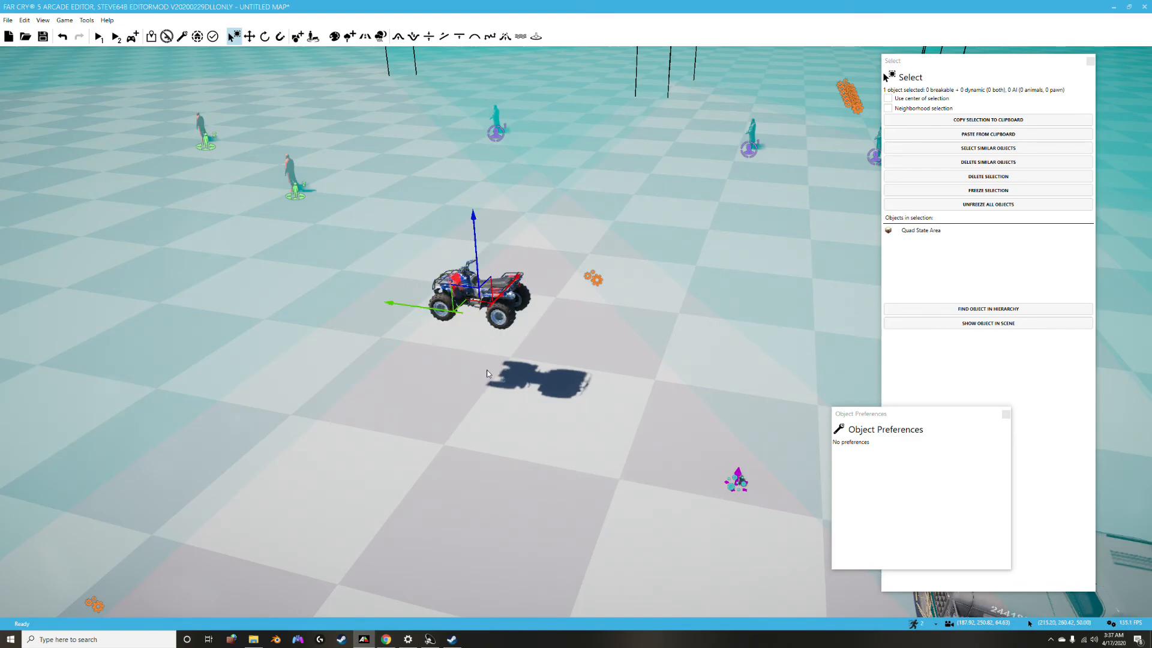
left_click_drag(477, 249, 478, 287)
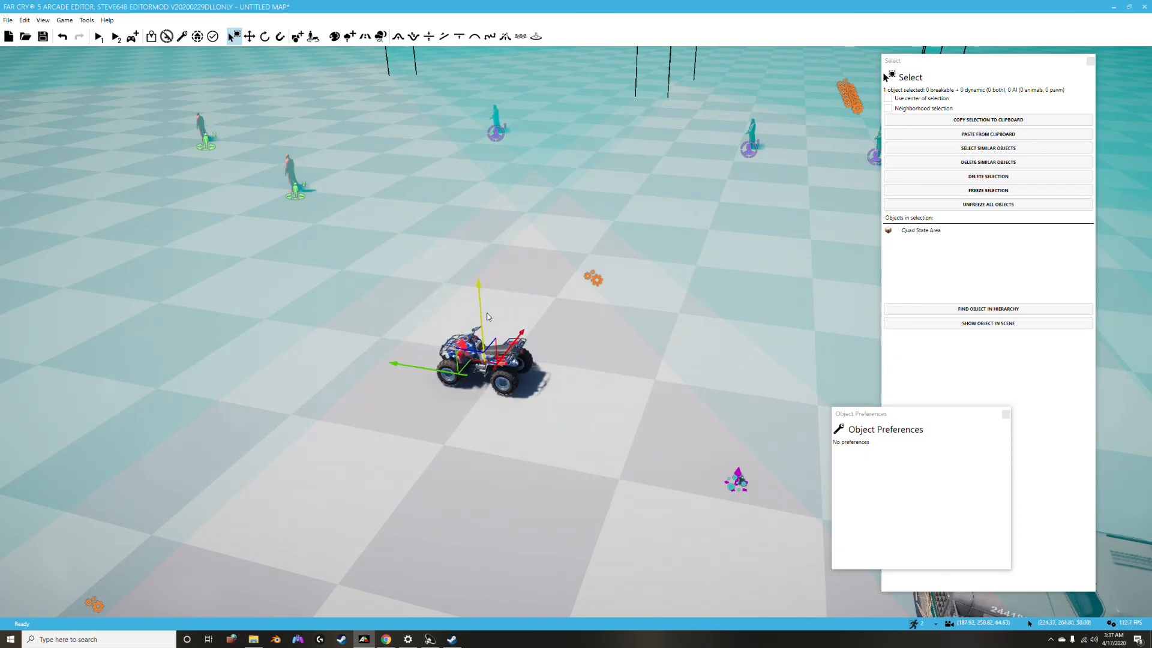
right_click_drag(478, 290, 452, 368)
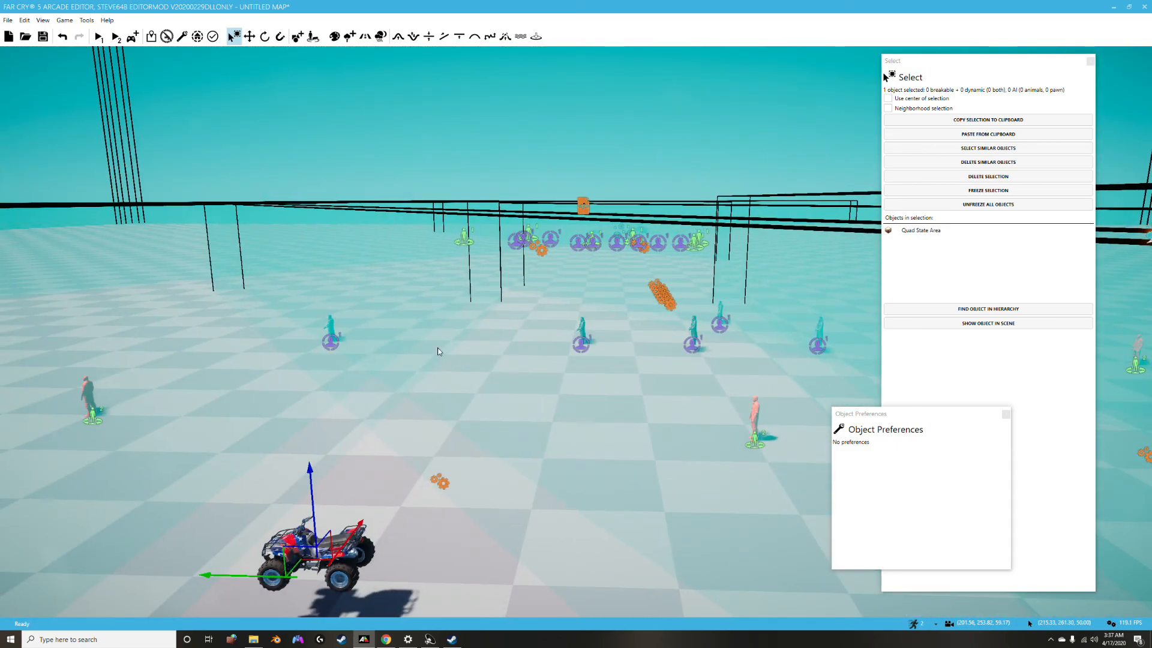